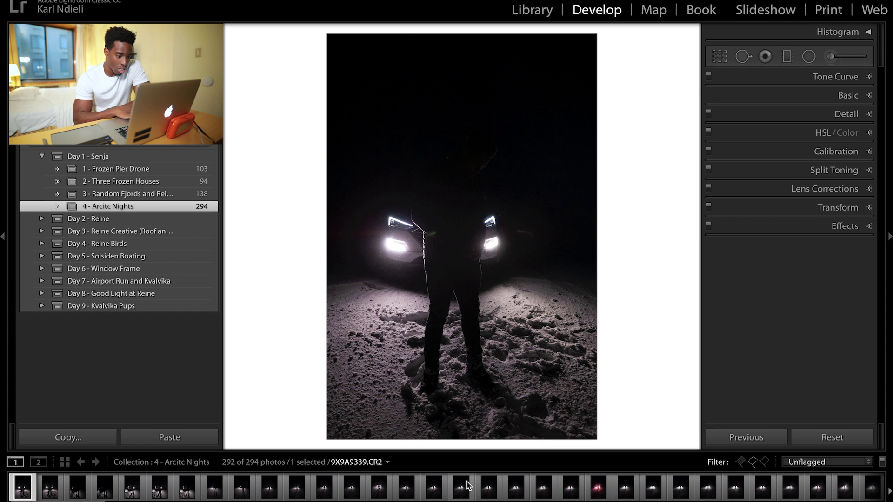
Go through the 4 - Arcitc Nights collection and flag the unwanted headlight shots as rejected
key("x")
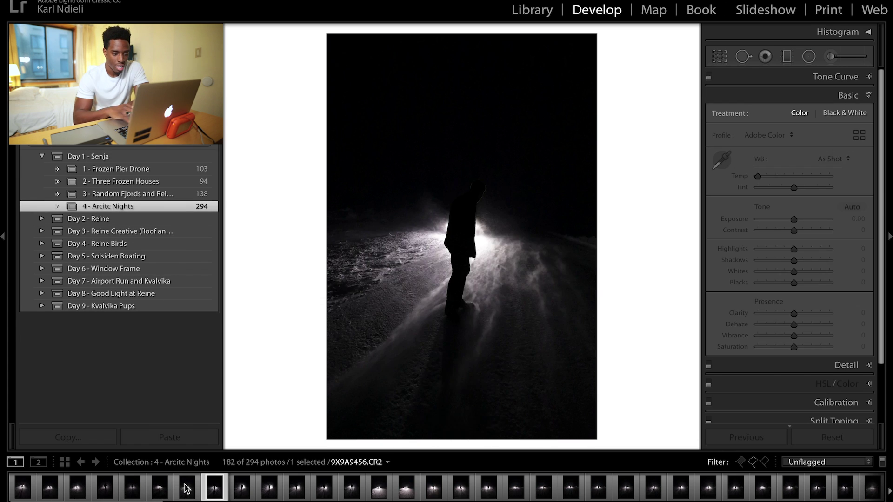
key("x")
key("Left")
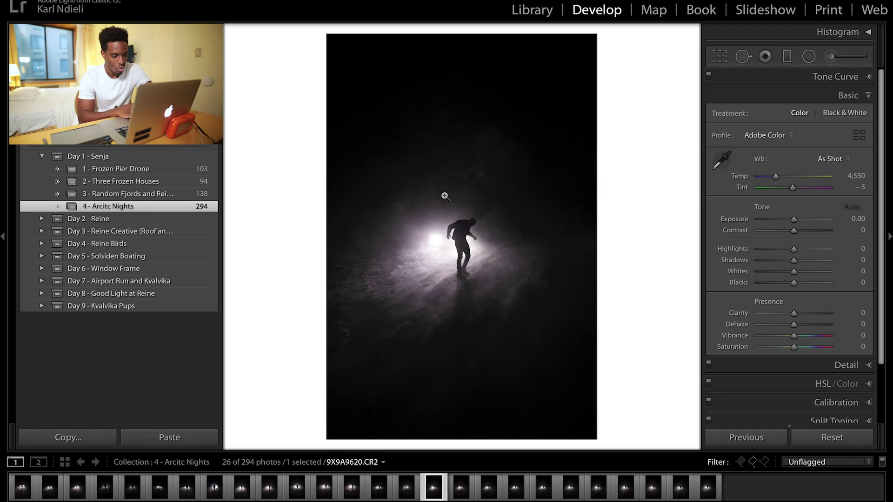
Inspect 9X9A9620.CR2 up close, examining the silhouetted figure, the backlight and the blowing snow
left_click(452, 234)
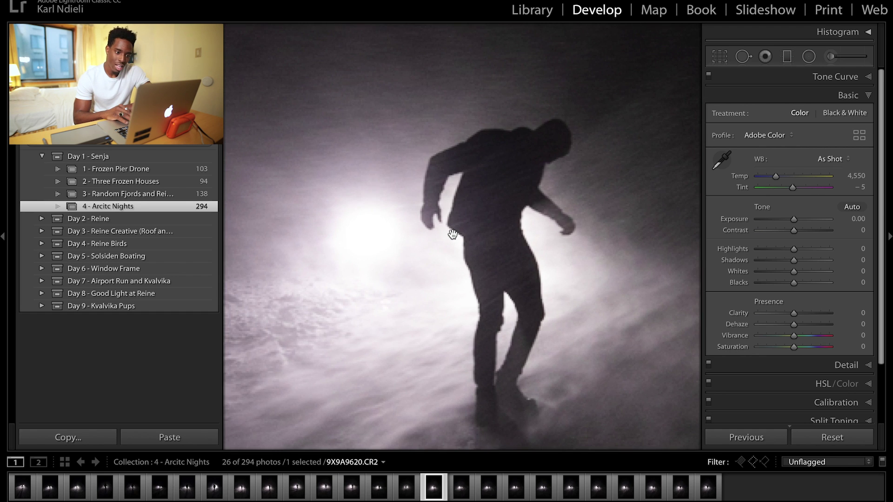
left_click(467, 255)
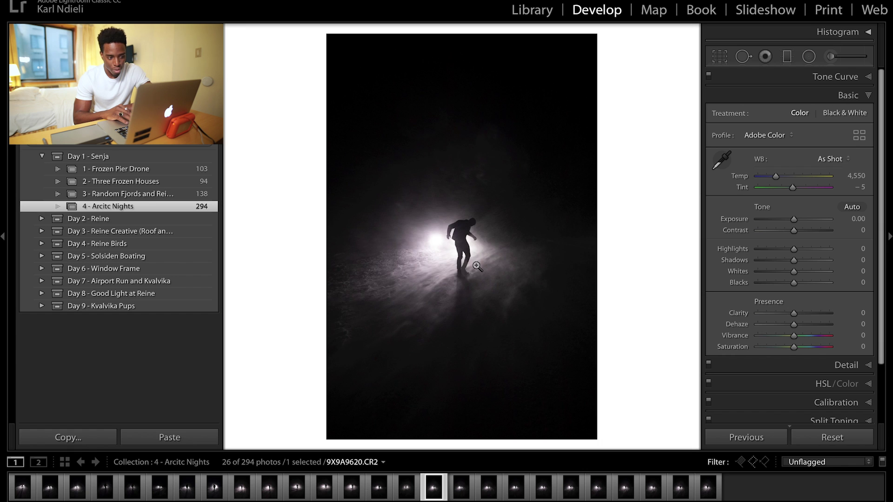
left_click(471, 259)
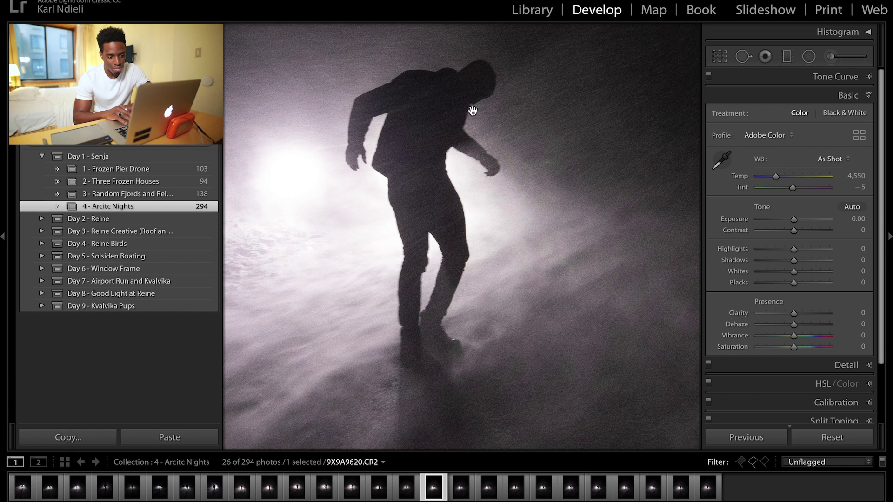
left_click(440, 221)
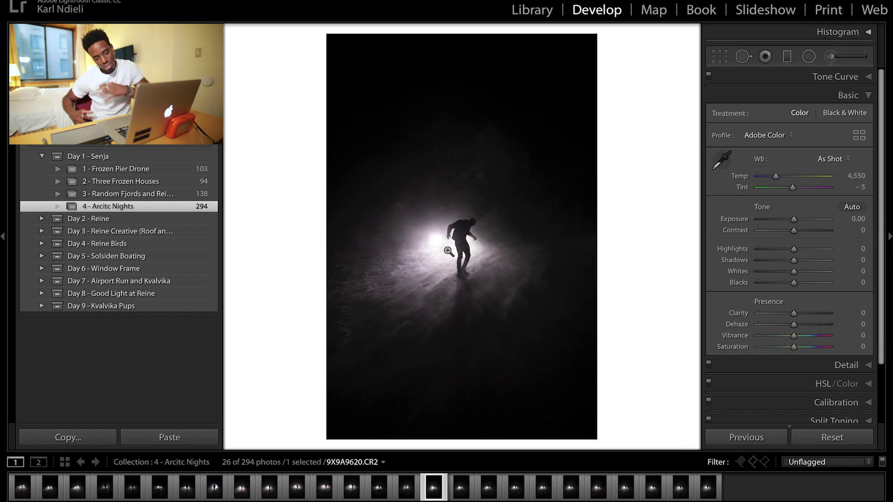
left_click(447, 249)
left_click_drag(439, 236, 425, 429)
left_click(388, 384)
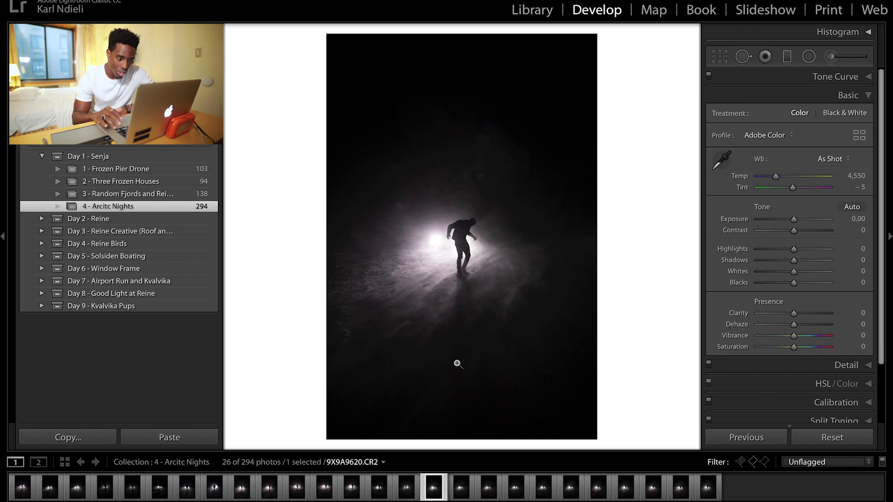
Reject the weaker near-duplicate silhouette shots around 9X9A9620.CR2
key("x")
key("x")
key("x")
key("x")
key("x")
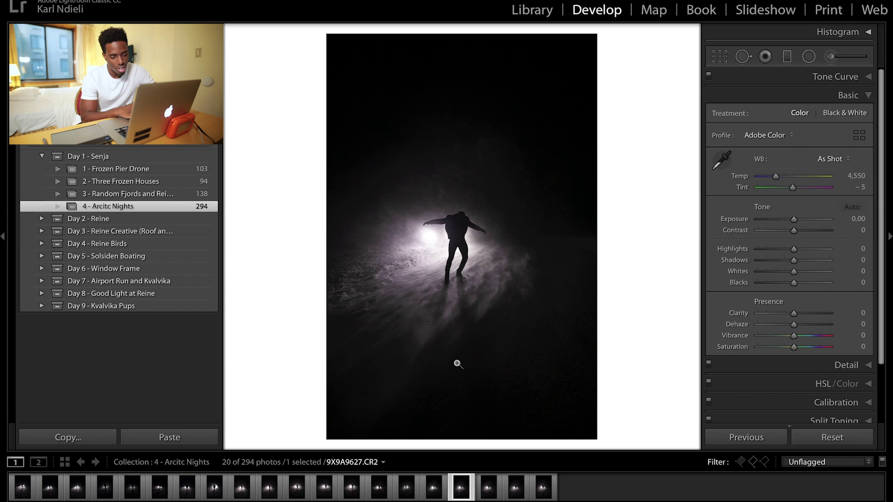
Compare the remaining unflagged silhouette shots and return to 9X9A9620.CR2 for a closer look
key("Left")
key("Left")
key("Left")
key("Left")
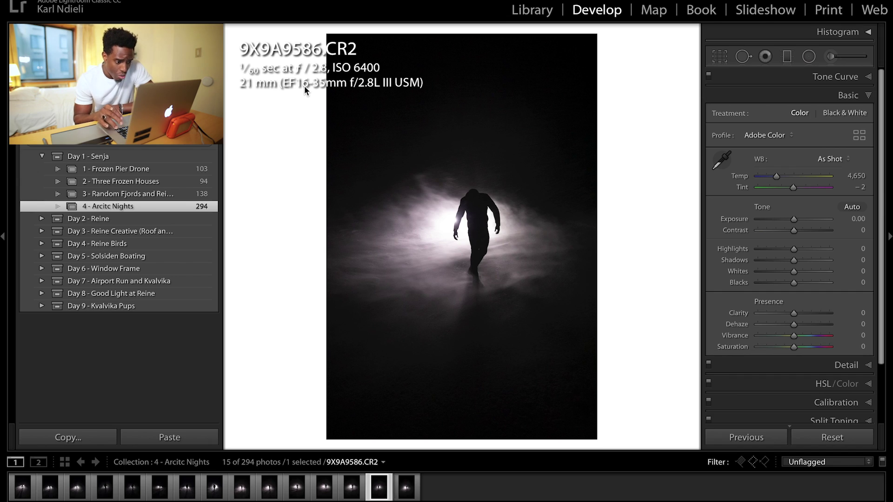
key("Right")
key("Right")
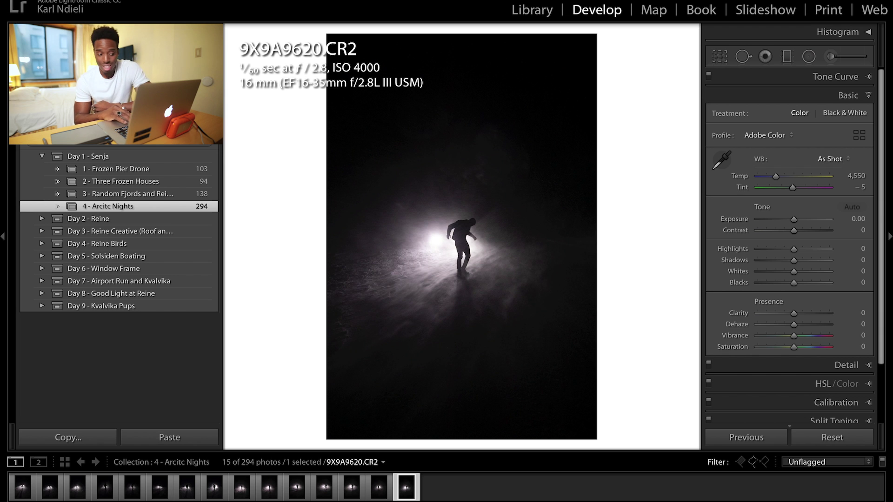
left_click(471, 235)
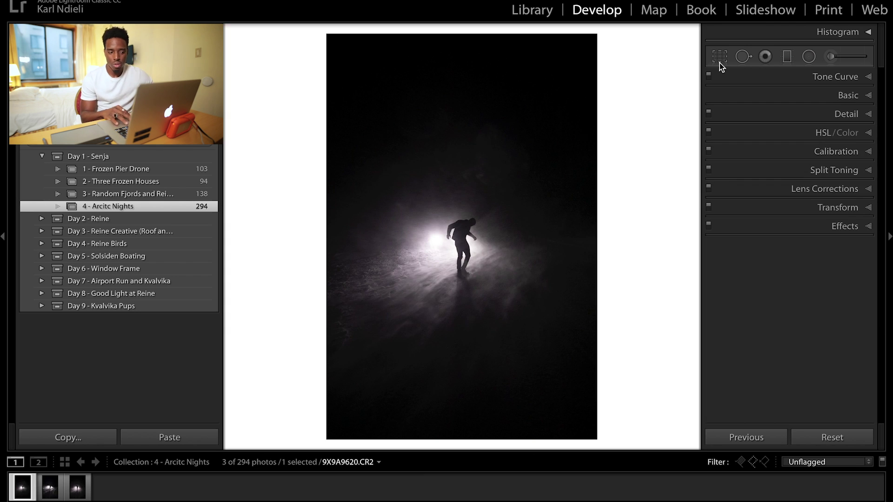
Crop 9X9A9620.CR2 tighter around the silhouetted figure, trimming the empty dark sky
left_click(720, 58)
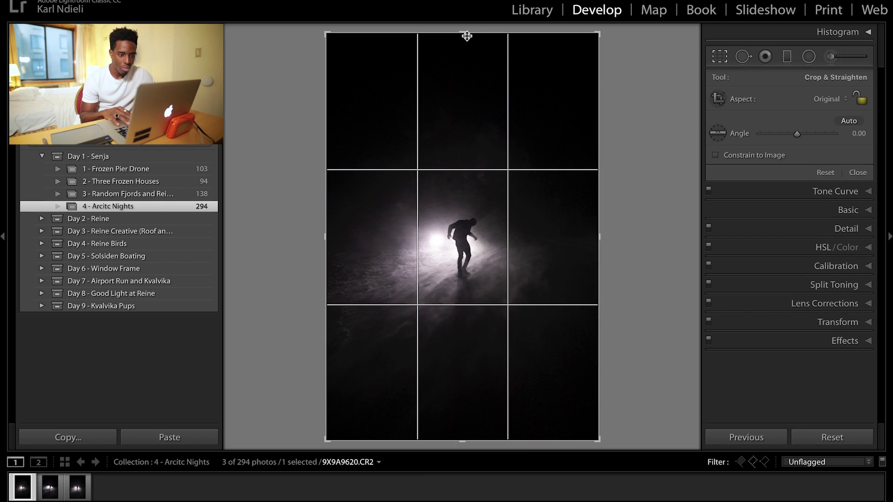
left_click_drag(464, 34, 465, 103)
key("Return")
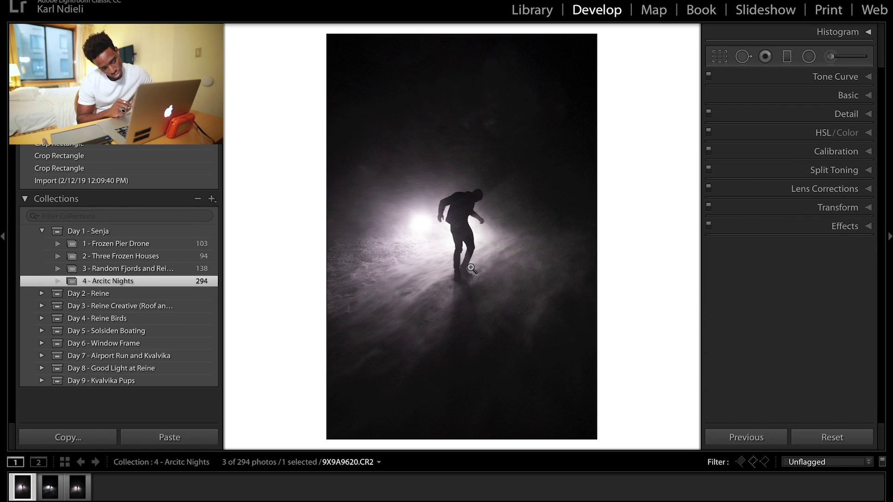
Add shadow, midtone and highlight points to the RGB tone curve, lower the shadows, lift the black point and pull down the white point
key("super+2")
left_click(757, 228, "alt")
left_click(791, 217, "alt")
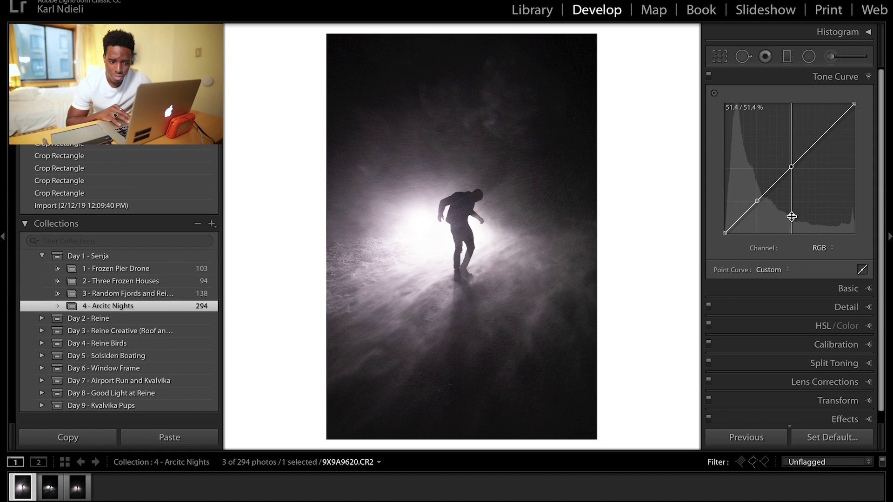
left_click(822, 210, "alt")
left_click_drag(757, 215, 754, 240)
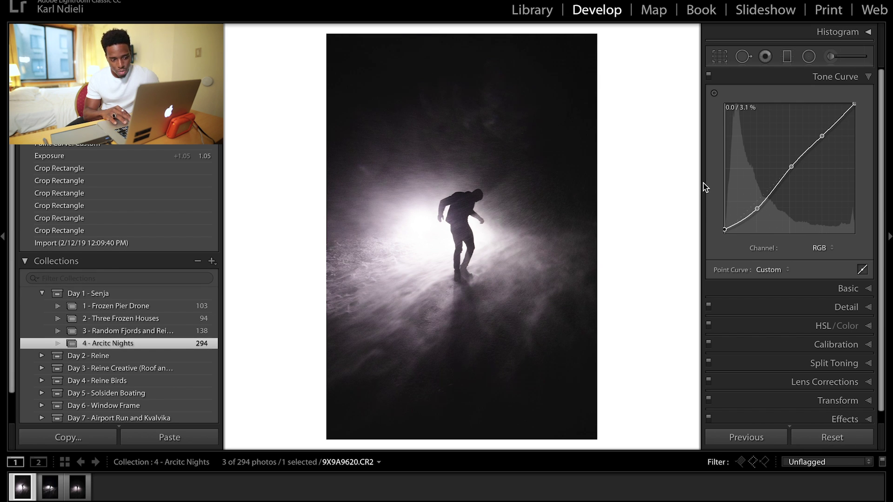
key("super+z")
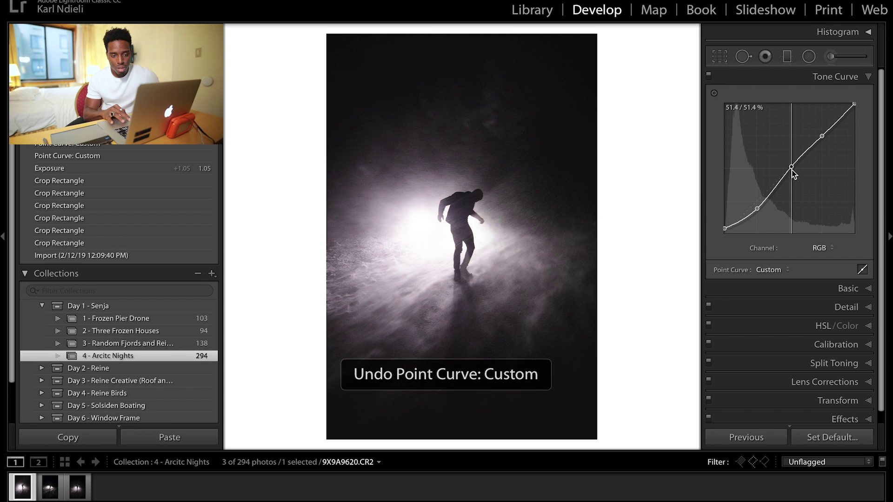
mouse_move(854, 103)
left_mouse_down()
mouse_move(867, 107)
mouse_move(857, 109)
left_mouse_up()
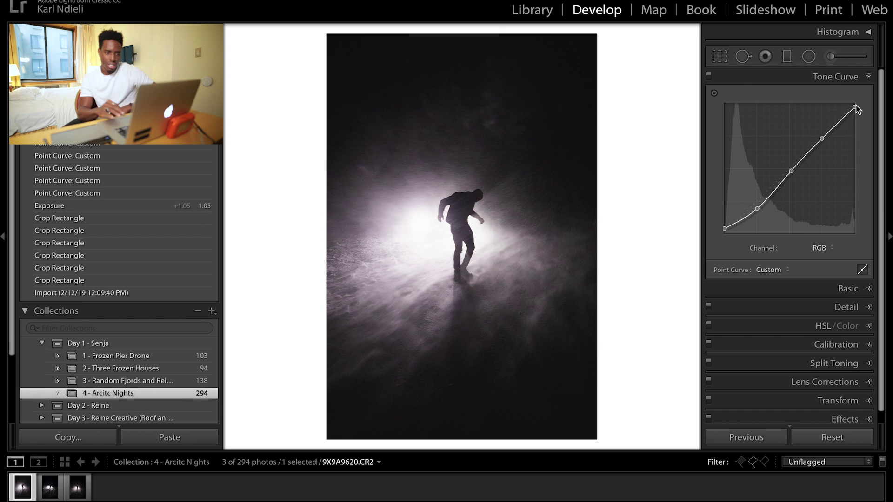
Switch the Tone Curve adjustment off and on repeatedly to compare the photo before and after
left_click(708, 78)
left_click(709, 77)
left_click(709, 77)
left_click(709, 77)
left_click(708, 78)
left_click(709, 77)
left_click(708, 77)
left_click(709, 77)
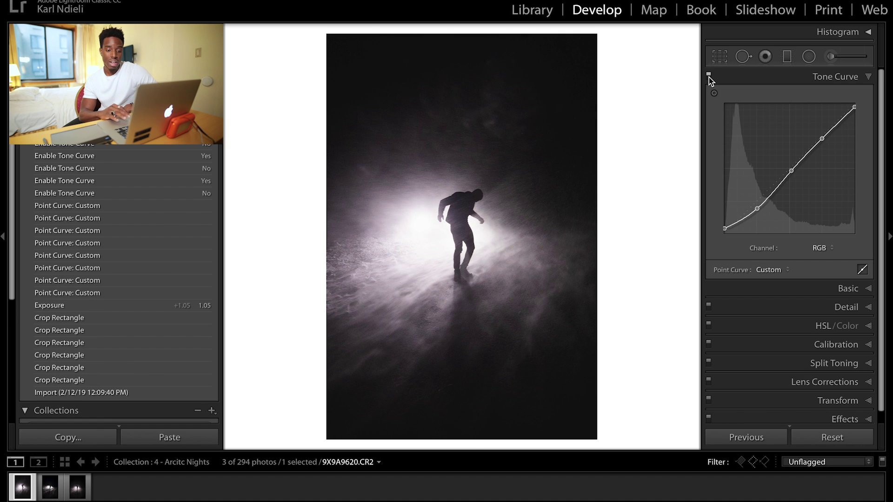
left_click(709, 77)
left_click(709, 77)
left_click(709, 77)
left_click(709, 77)
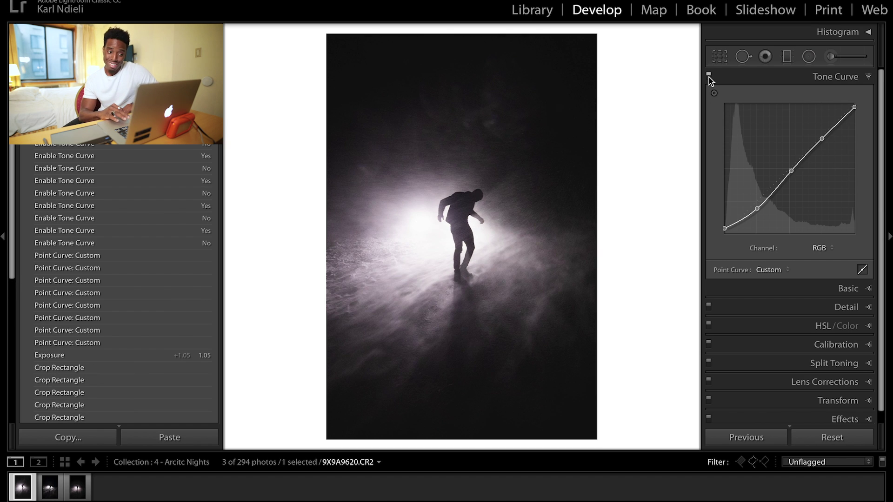
Fine-tune the tone curve's Red channel, lowering its shadow and midtone points slightly
left_click(821, 249)
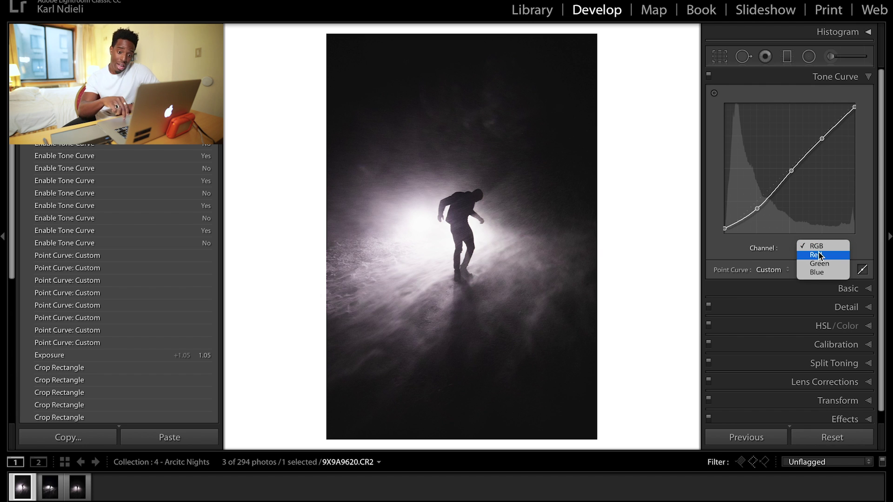
left_click(818, 254)
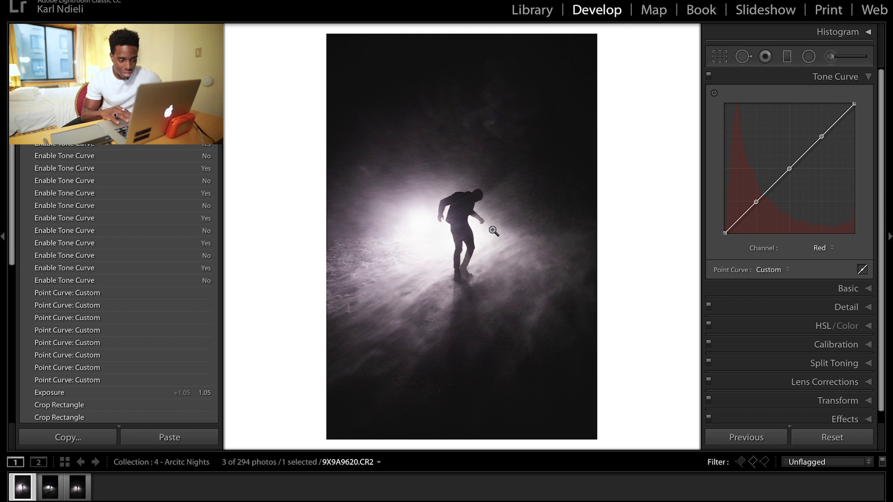
left_click(471, 235)
left_click_drag(470, 233, 447, 262)
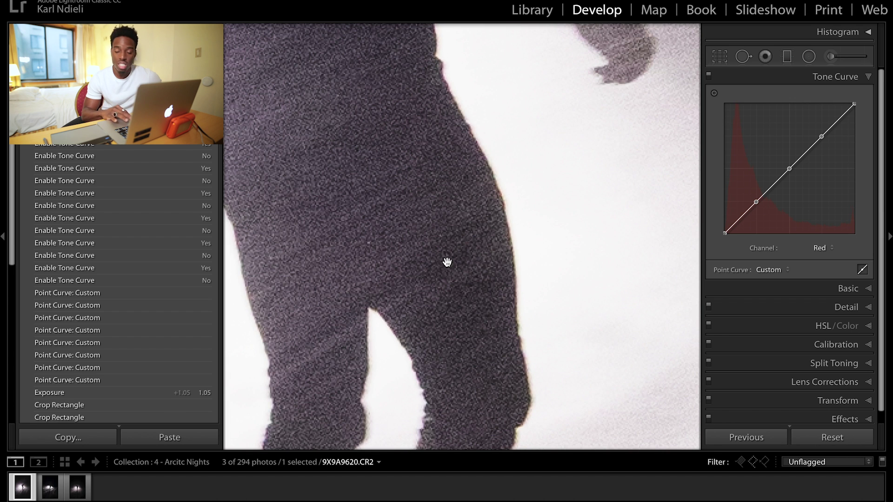
left_click(548, 299)
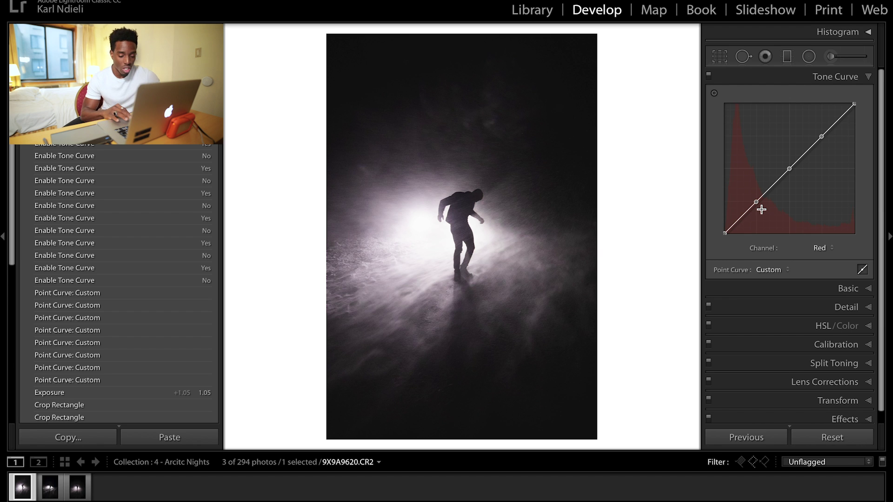
key("super+z")
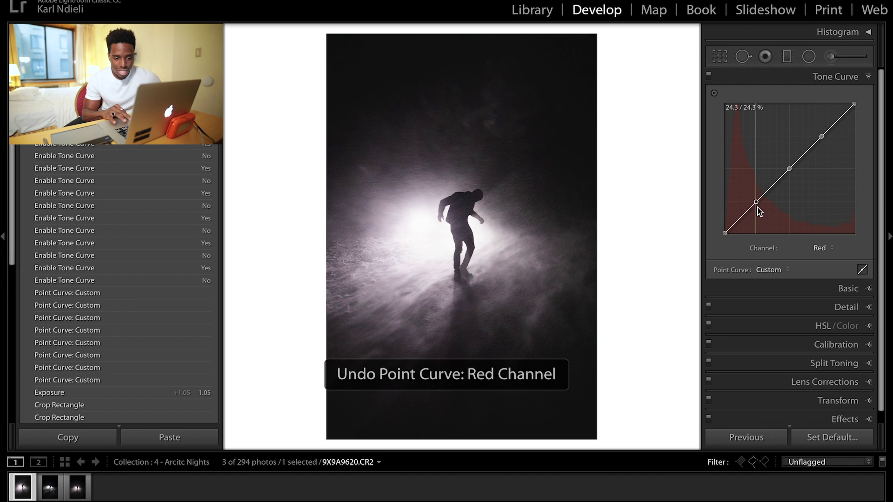
left_click_drag(789, 169, 790, 172)
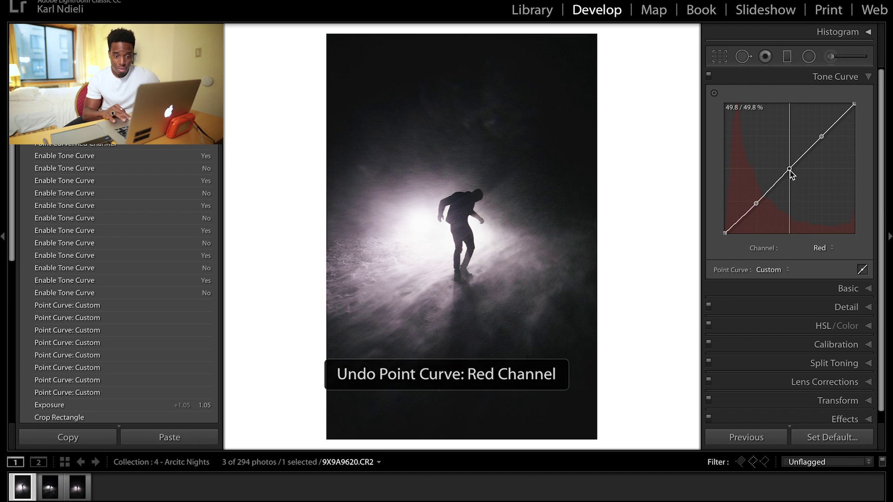
key("super+z")
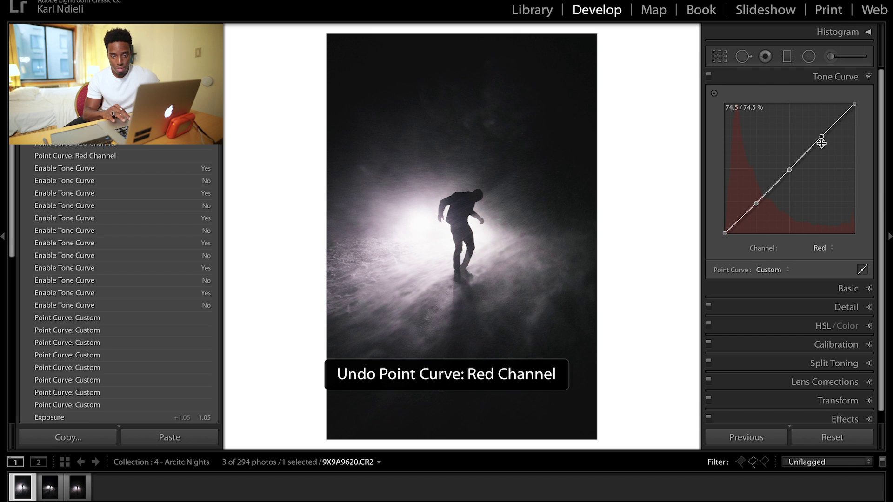
Add shadow, midtone and highlight points to the tone curve's Green channel and adjust them slightly
left_click(819, 248)
left_click(817, 256)
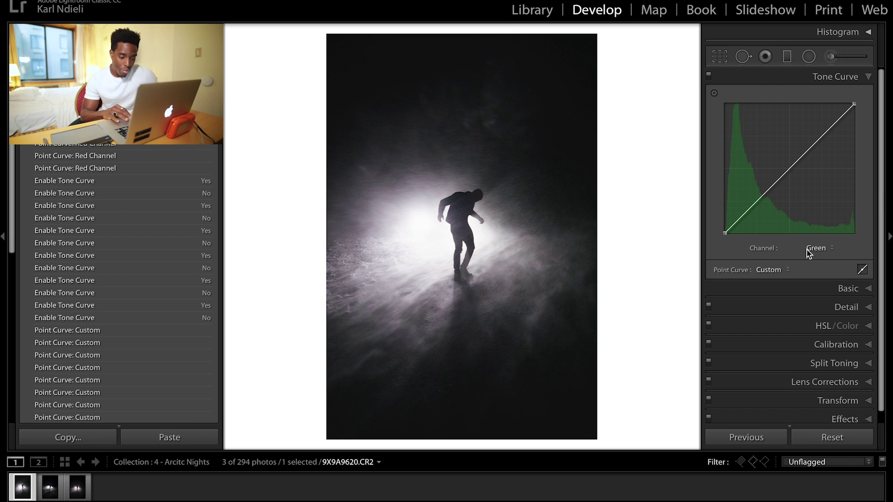
key("super+z")
left_click(758, 201)
key("super+z")
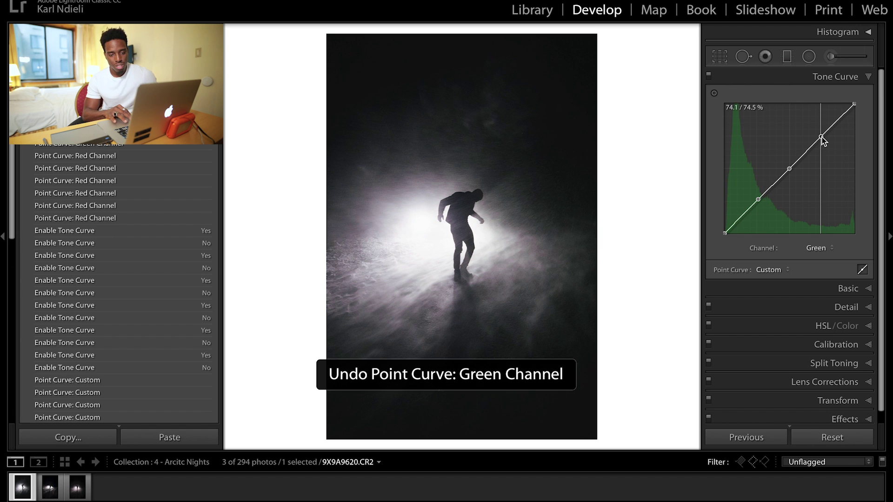
left_click(821, 138)
Raise the shadows and black point of the tone curve's Blue channel slightly, and review the Green and Blue curves
left_click(830, 249)
left_click(819, 259)
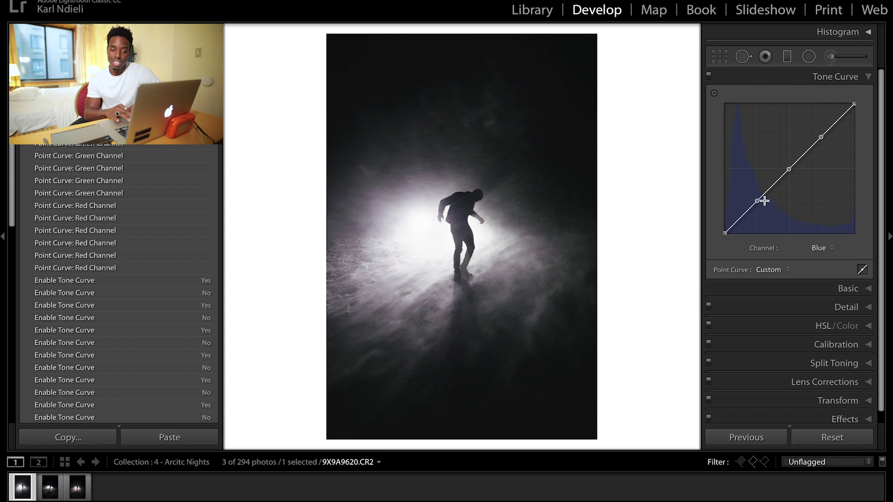
left_click_drag(757, 202, 738, 237)
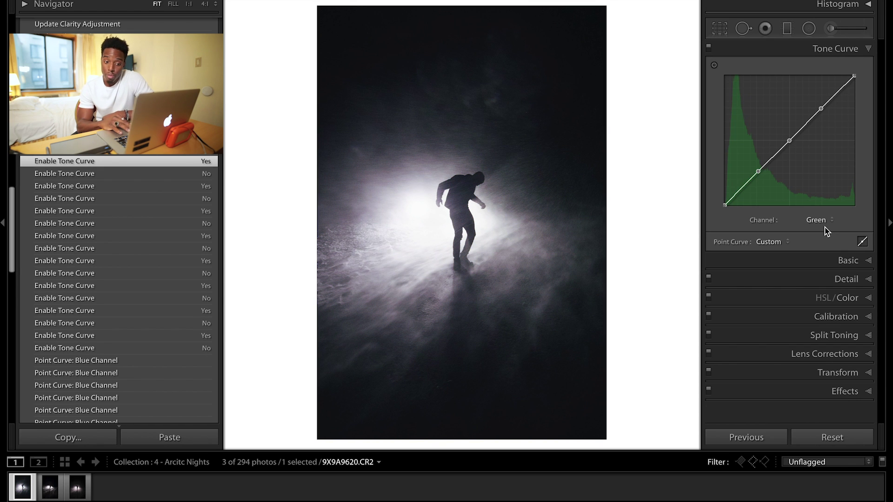
left_click(824, 227)
left_click(824, 226)
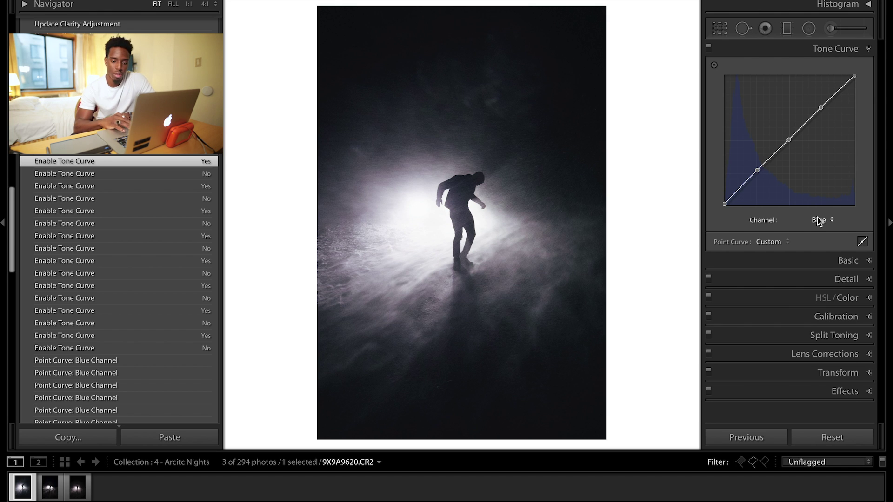
left_click(866, 50)
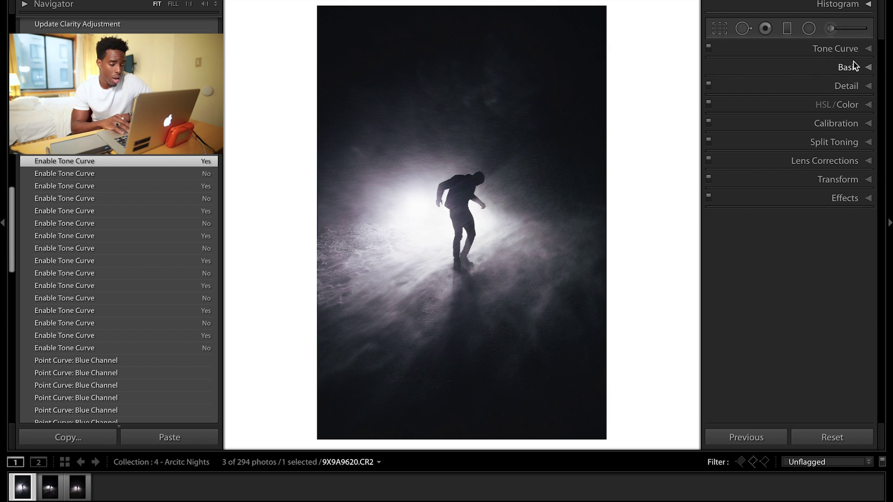
Place a diagonal graduated filter across the figure with exposure 0.73 and highlights −11
left_click(787, 28)
left_click_drag(540, 207, 509, 272)
left_click_drag(795, 111, 790, 138)
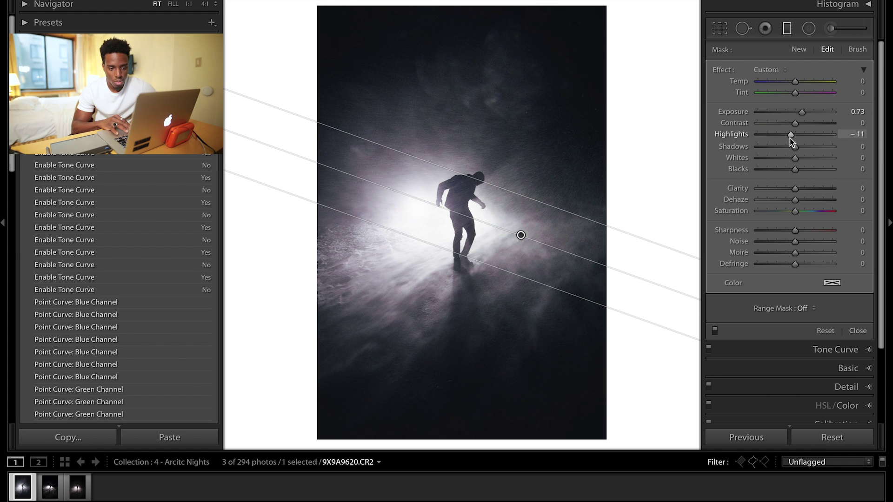
Try a clarity of 55 on the graduated filter and undo it
left_click(815, 188)
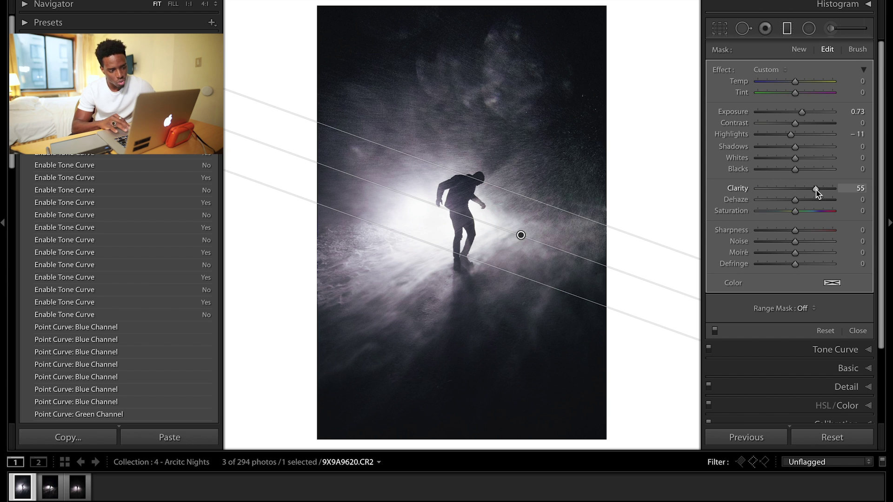
key("ctrl+z")
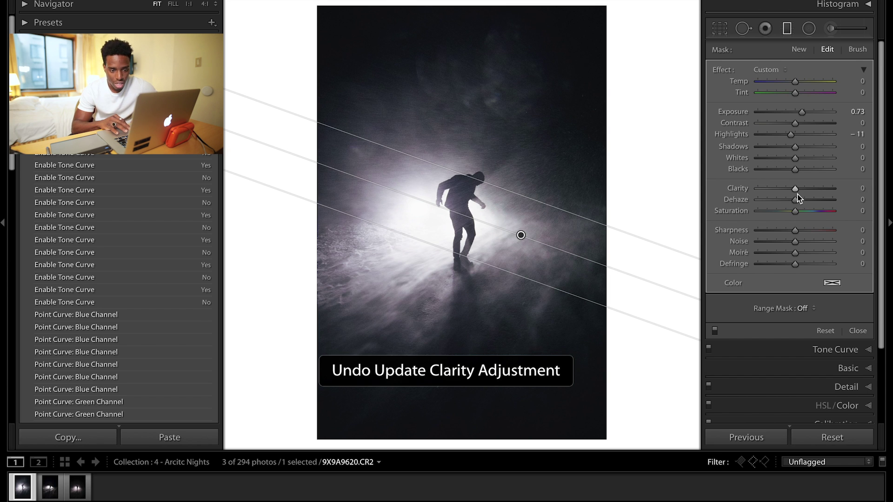
Set the graduated filter's clarity to 34 and noise to 13, and finish editing the filter
left_click(812, 242)
key("ctrl+z")
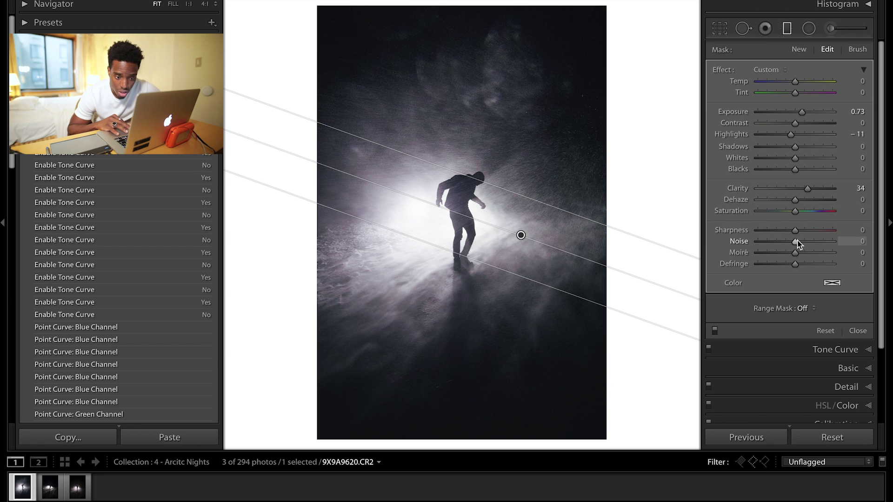
left_click_drag(800, 241, 802, 241)
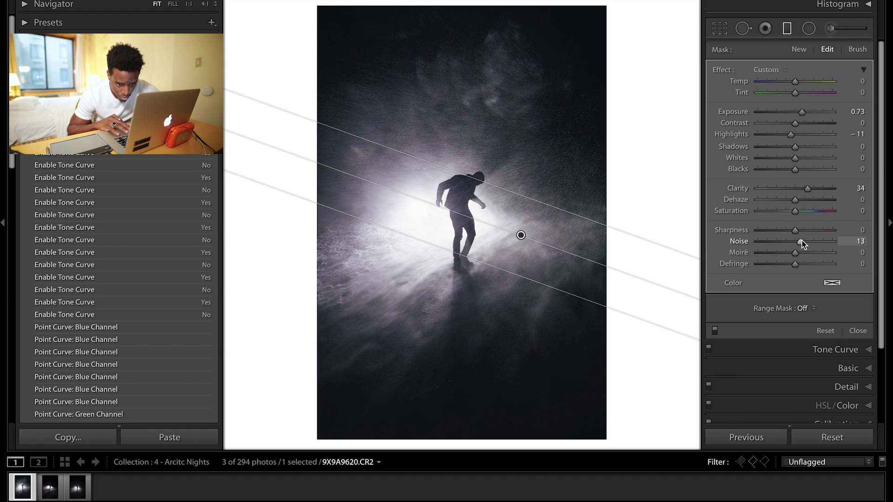
key("m")
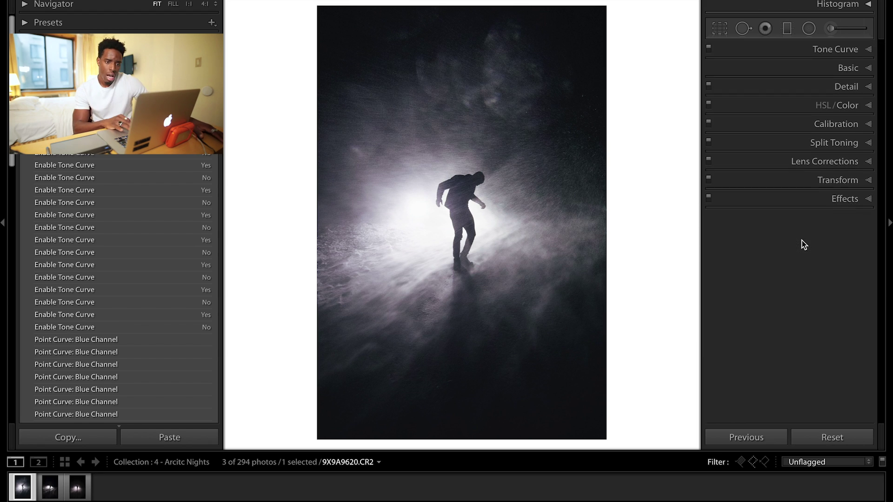
Add a radial filter over the bright light behind the figure with highlights −32, and adjust its clarity
left_click(809, 28)
left_click_drag(418, 216, 514, 264)
left_click_drag(794, 135, 784, 136)
left_click_drag(794, 189, 813, 188)
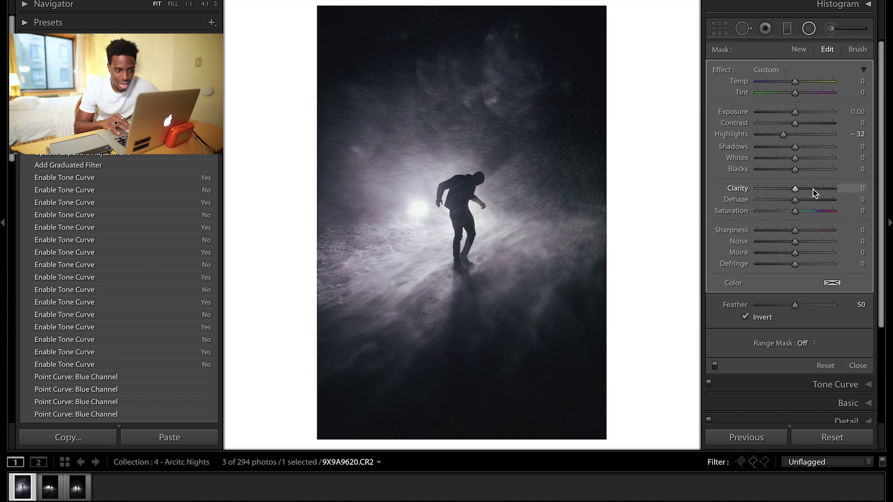
key("shift+m")
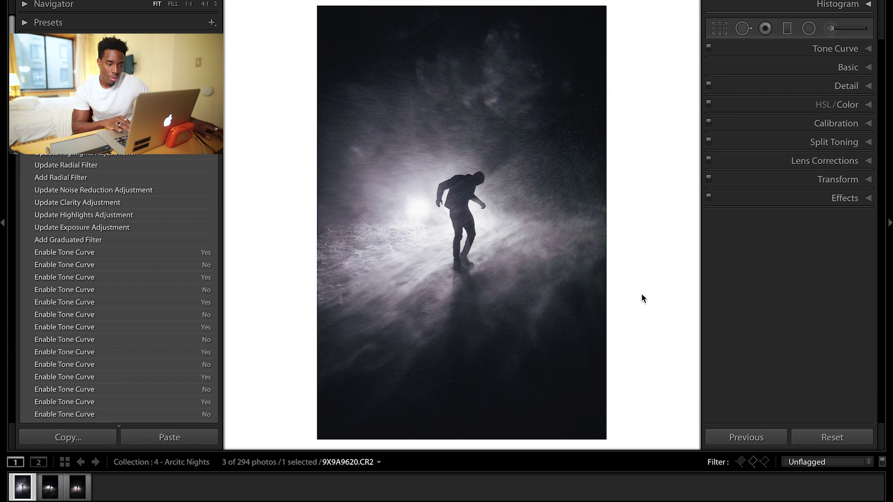
Paint the snow around the figure's feet with the adjustment brush at size 21, feather 100, flow 58 and density 46
left_click(830, 28)
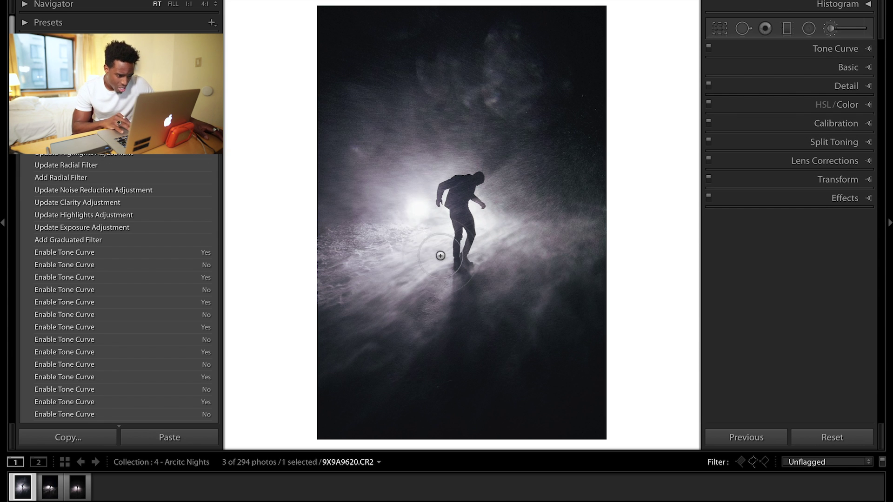
scroll(416, 265, "up", 3)
scroll(417, 265, "up", 2)
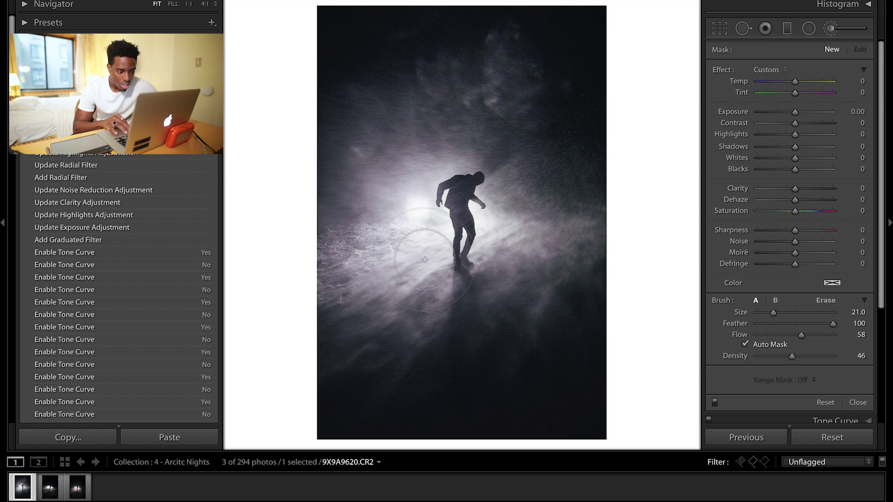
mouse_move(451, 264)
left_mouse_down()
mouse_move(390, 265)
mouse_move(493, 242)
mouse_move(510, 261)
left_mouse_up()
left_click(386, 250)
mouse_move(390, 237)
left_mouse_down()
mouse_move(379, 311)
mouse_move(377, 261)
mouse_move(446, 292)
mouse_move(478, 295)
mouse_move(409, 235)
left_mouse_up()
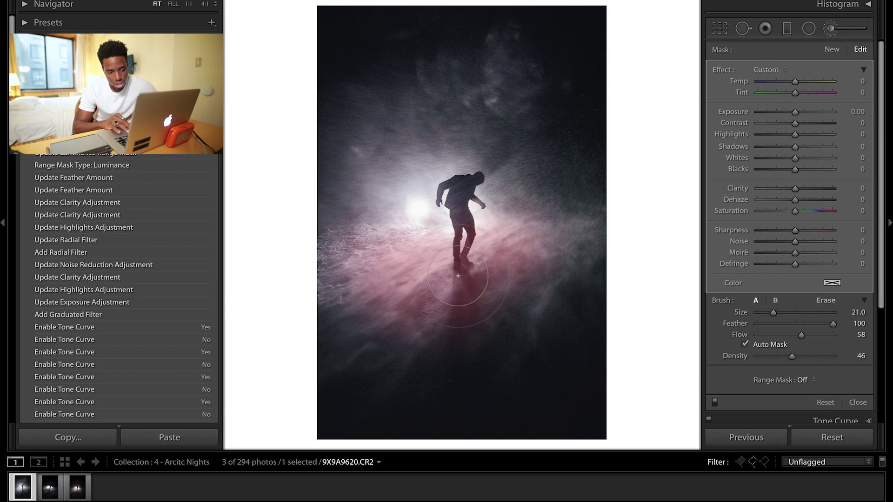
key("k")
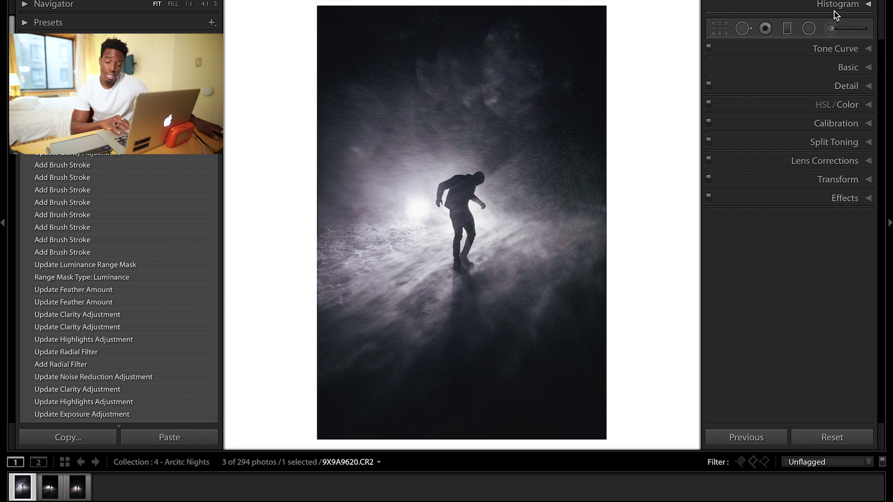
Cool the photo's white balance to a temperature of 3,801 and a tint of −12
left_click(852, 70)
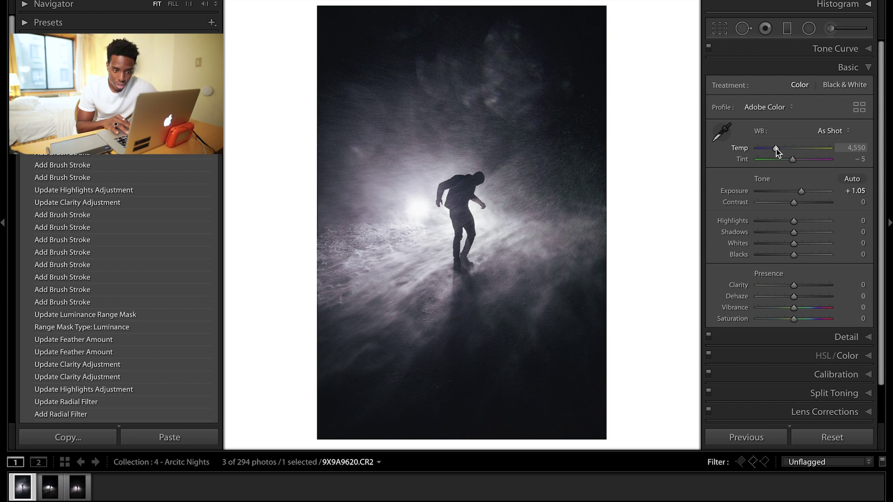
left_click_drag(776, 149, 769, 149)
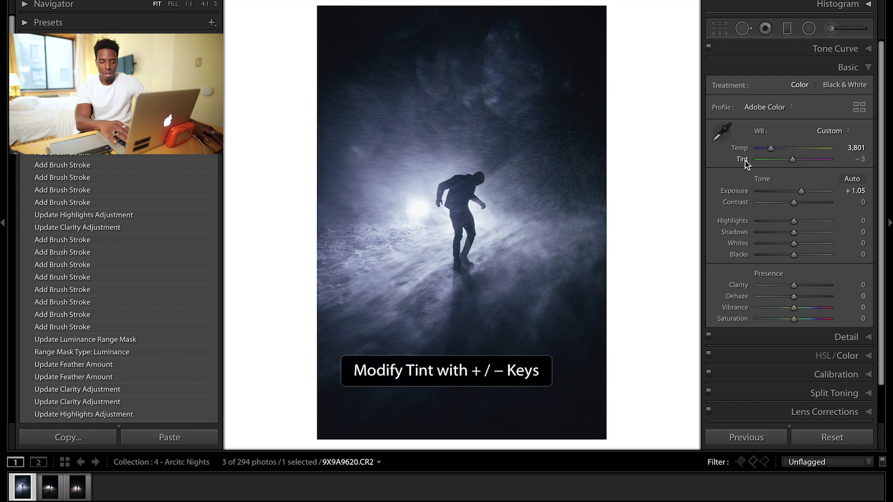
key("minus")
key("minus")
left_click(858, 159)
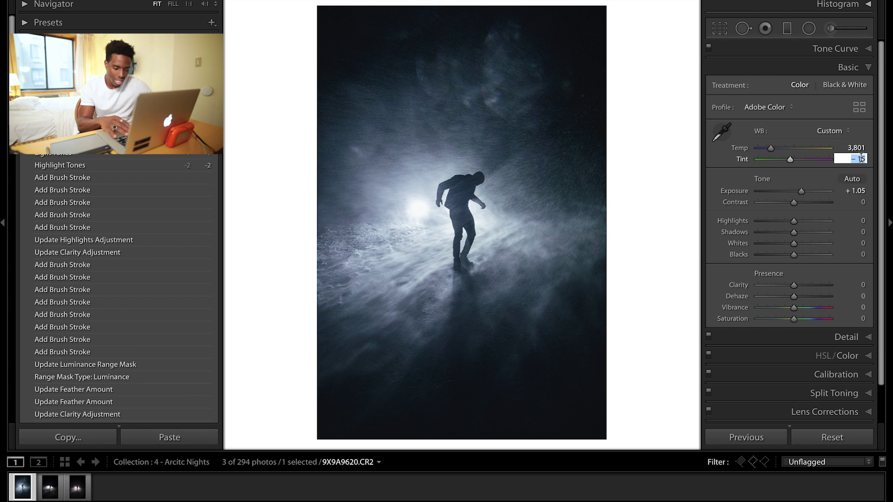
key("Return")
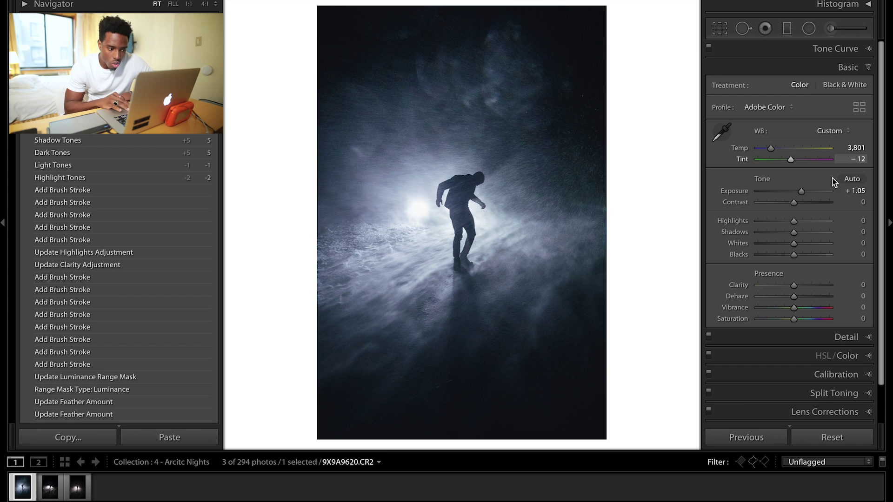
Set the photo's global highlights to −3, whites to −5 and blacks to −5
key("super+z")
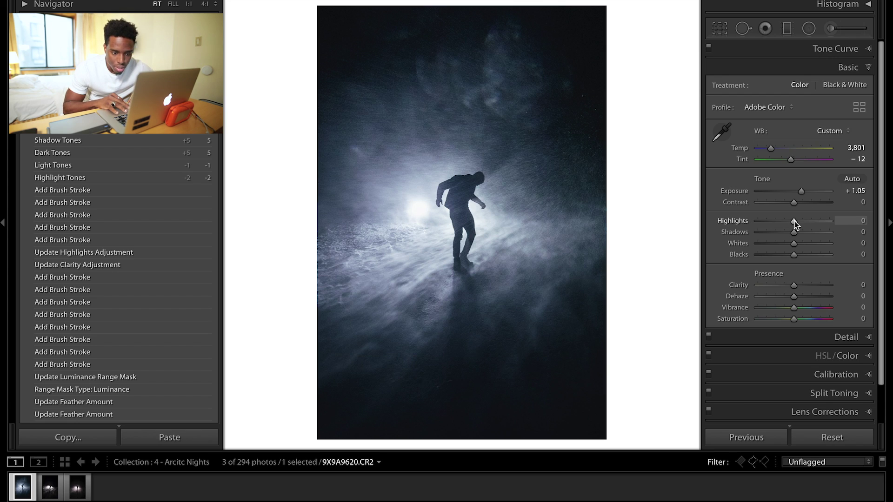
left_click_drag(793, 222, 792, 222)
key("super+z")
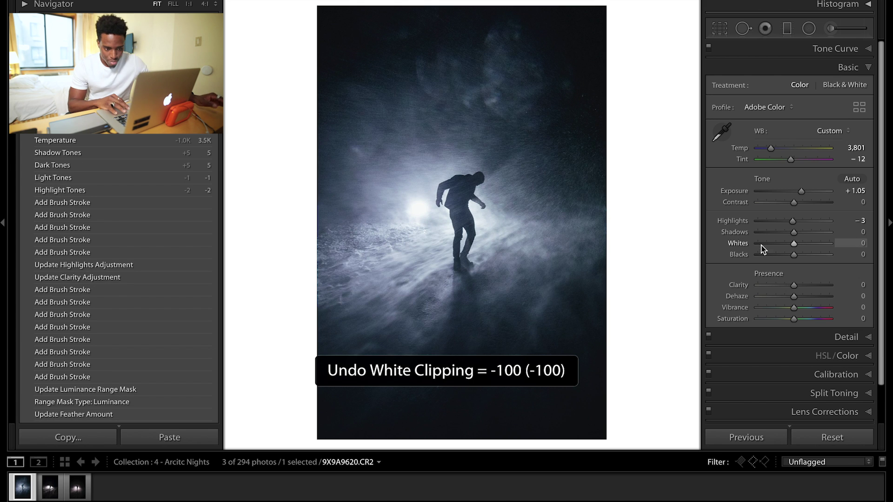
key("Down")
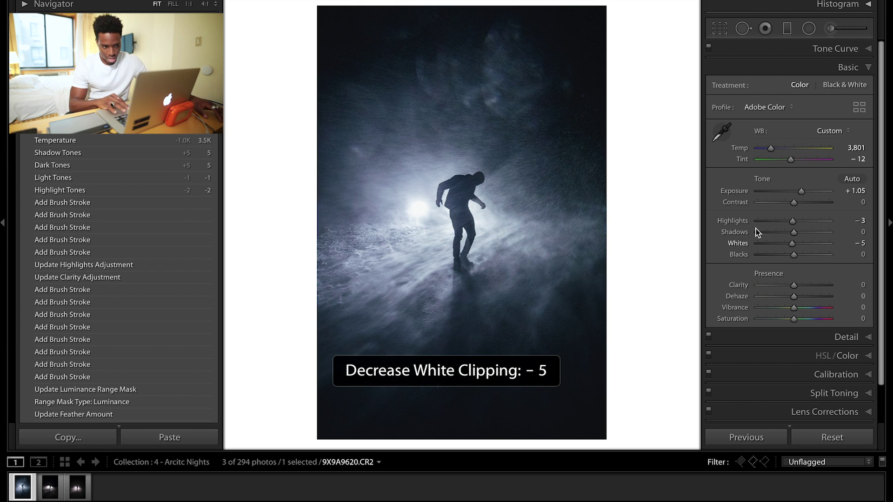
key("Down")
Try global clarity and dehaze changes, including a dehaze of +60, and undo them
left_click_drag(793, 285, 781, 288)
key("super+z")
key("super+z")
key("super+z")
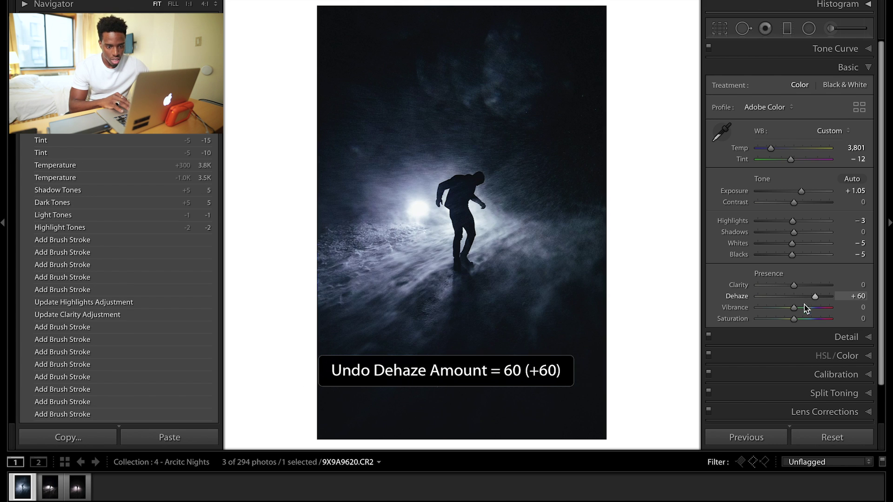
Set the photo's vibrance to +51 and saturation to −8
left_click_drag(794, 310, 807, 311)
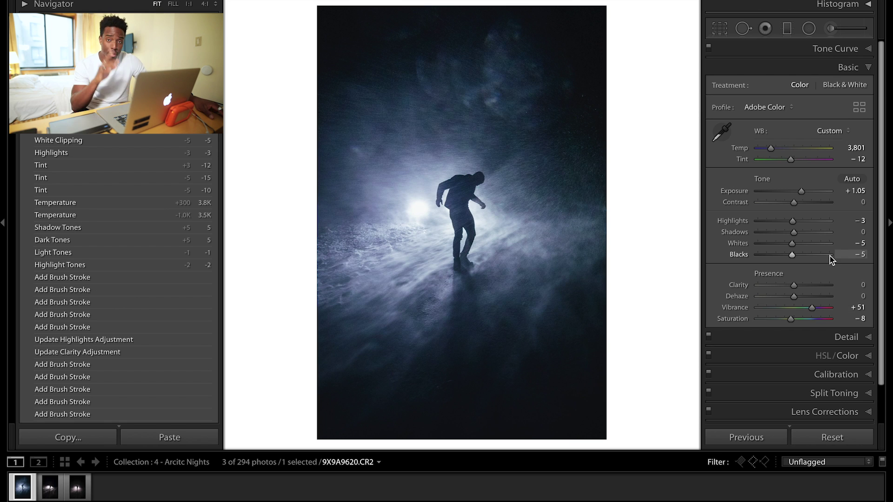
Inspect the grain close up at 4:1 and set noise reduction to luminance 30 and color 52
left_click(860, 338)
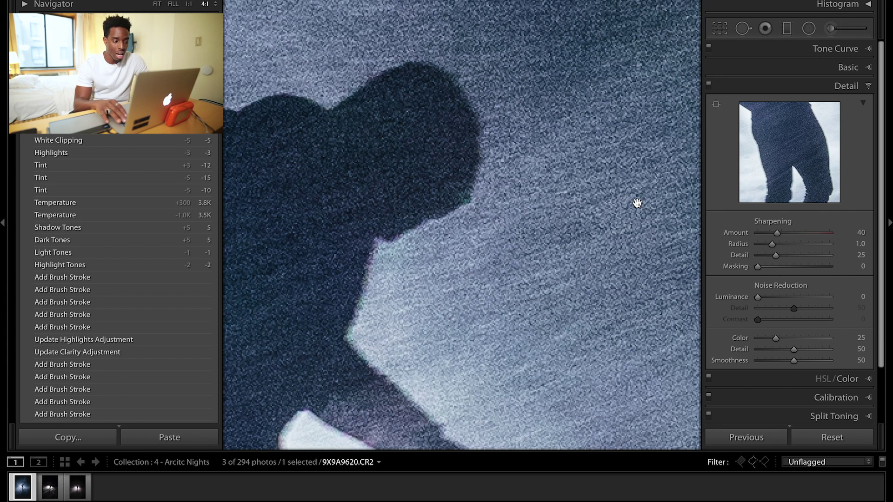
key("backslash")
key("backslash")
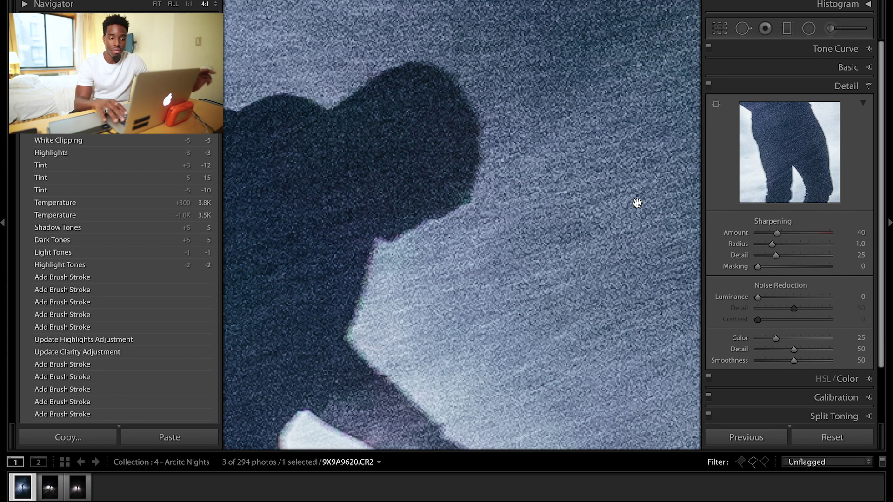
left_click(637, 204)
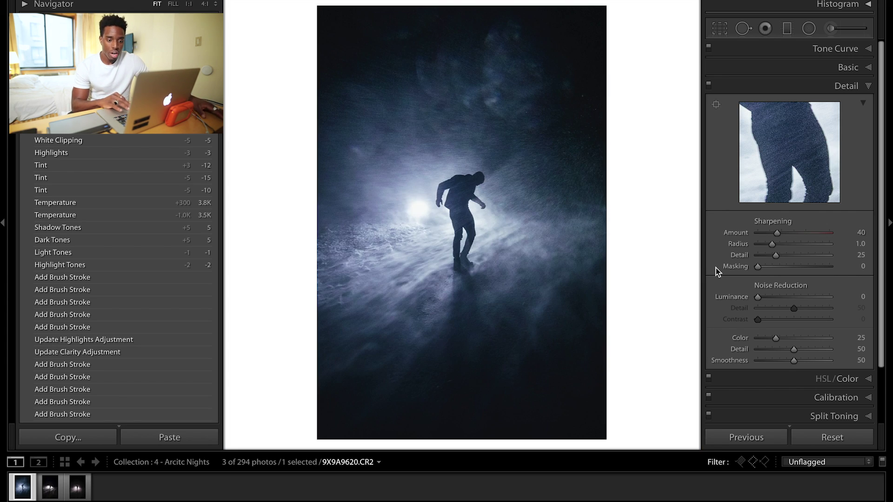
key("z")
left_click_drag(757, 297, 779, 297)
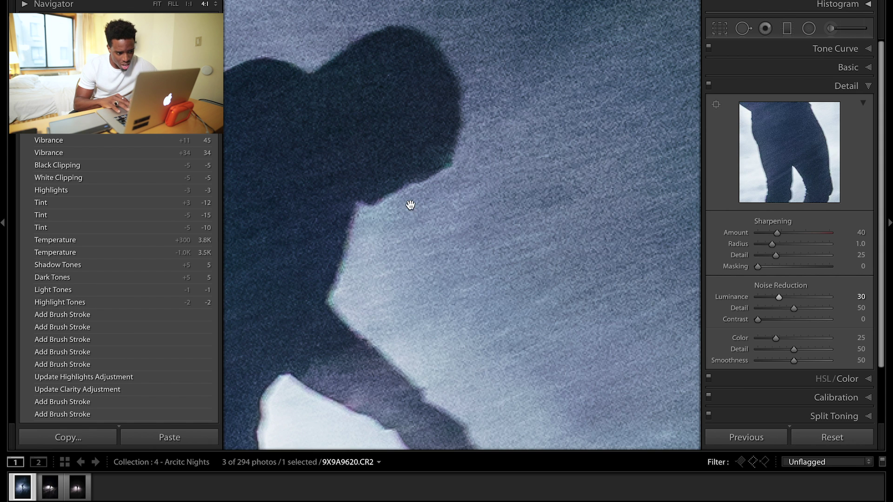
left_click_drag(775, 338, 794, 338)
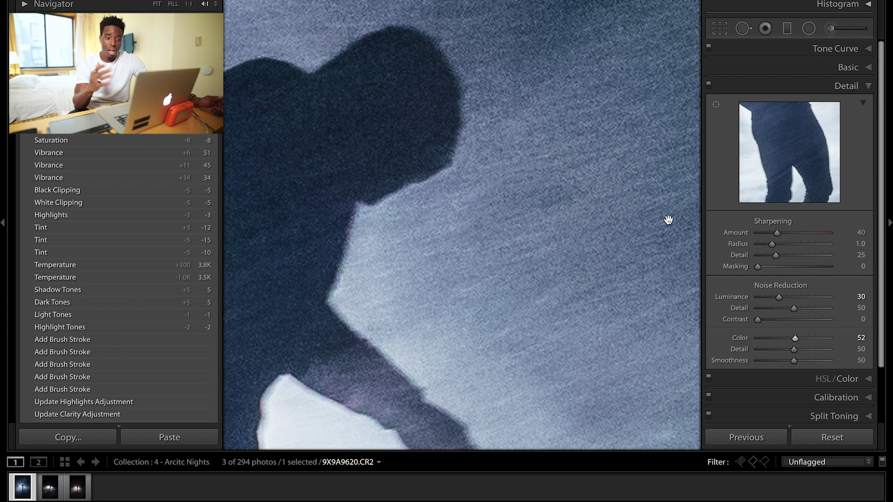
Set sharpening to amount 41, radius 0.9, detail 22 and masking 54, and compare the photo with the Detail adjustments off and on
left_click(786, 233)
left_click(760, 268)
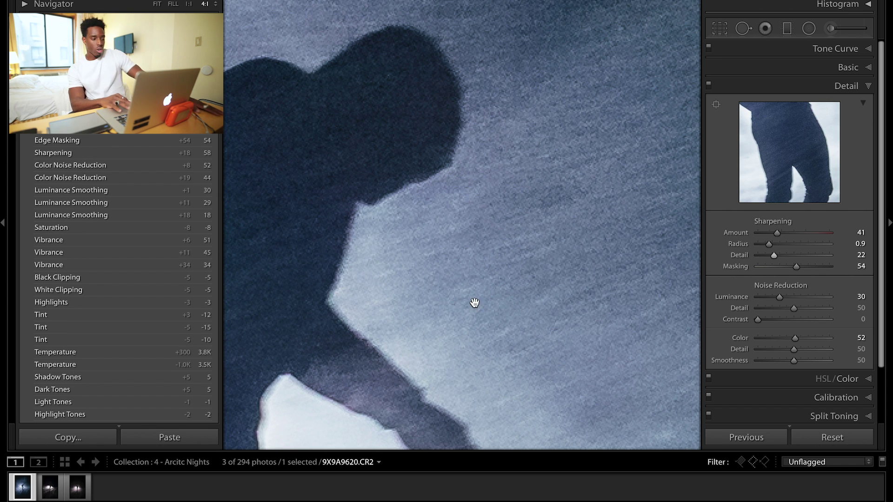
left_click_drag(472, 302, 530, 308)
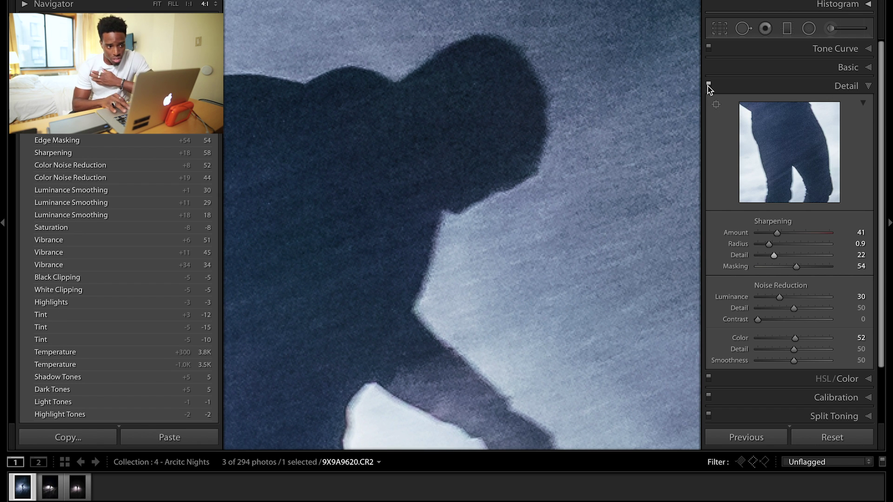
left_click(709, 86)
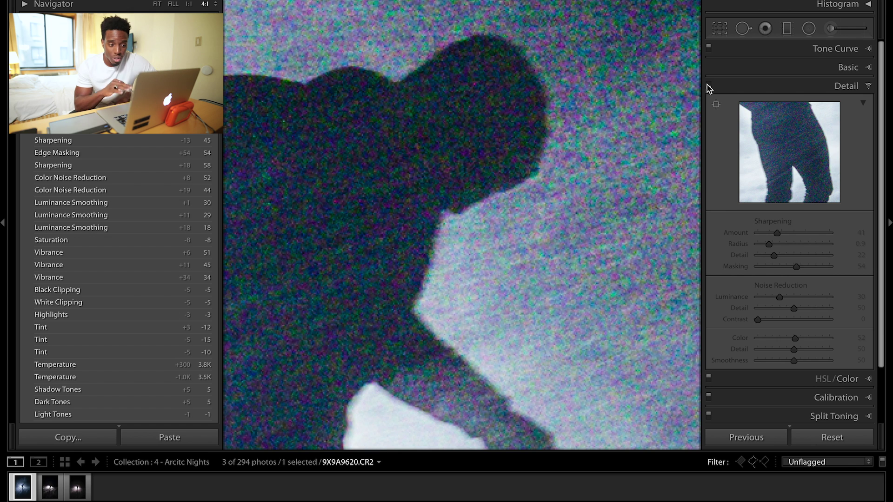
left_click(707, 85)
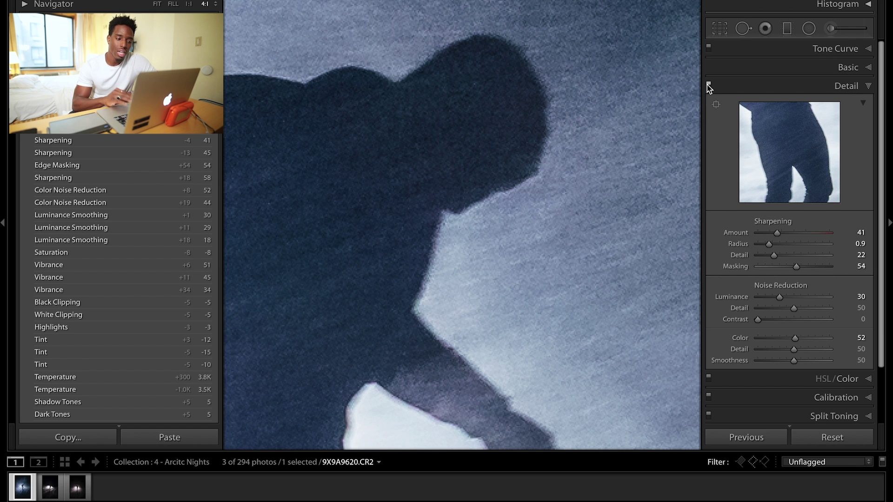
left_click(528, 177)
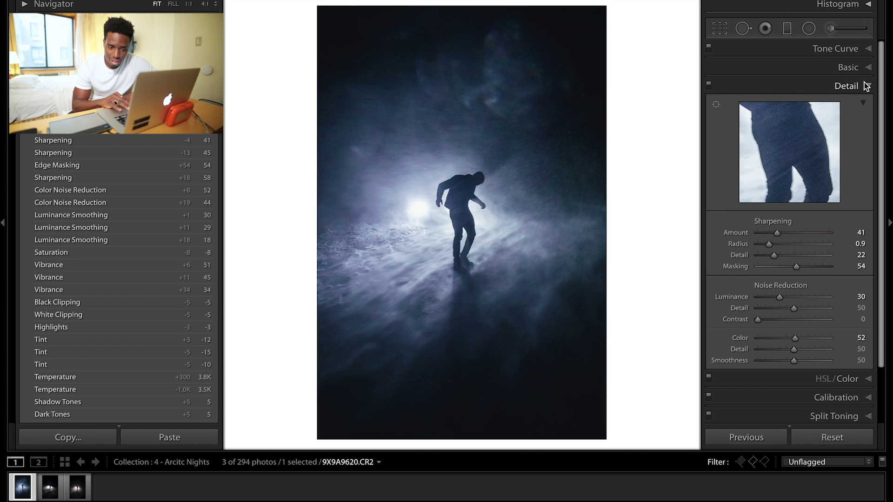
Try a red hue of −100 in the HSL/Color adjustments, undo it, and review the other color ranges
left_click(866, 87)
left_click(863, 107)
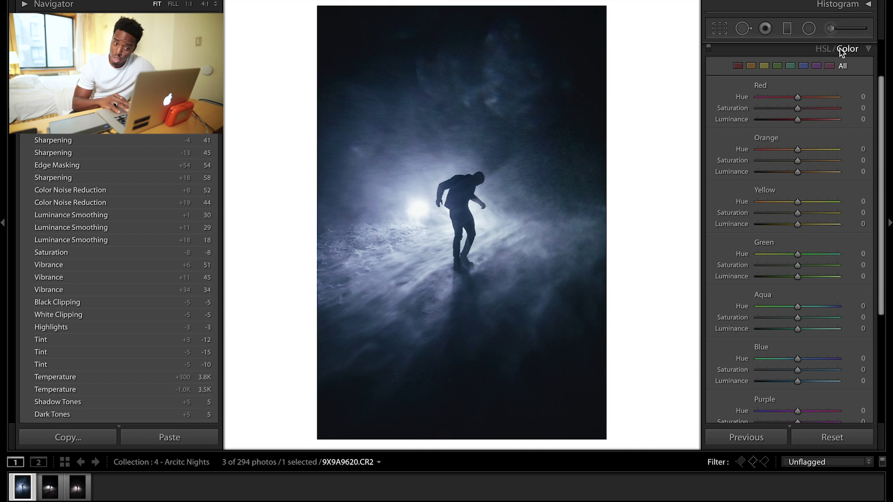
key("super+z")
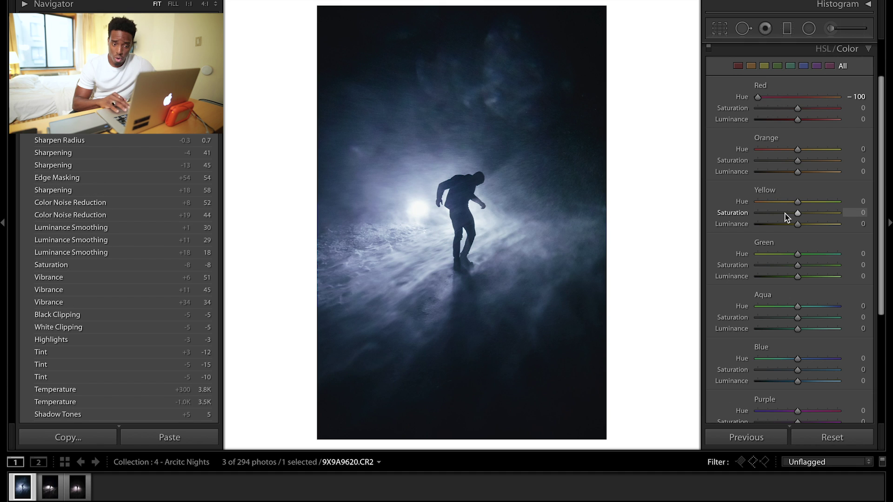
scroll(817, 298, "down", 3)
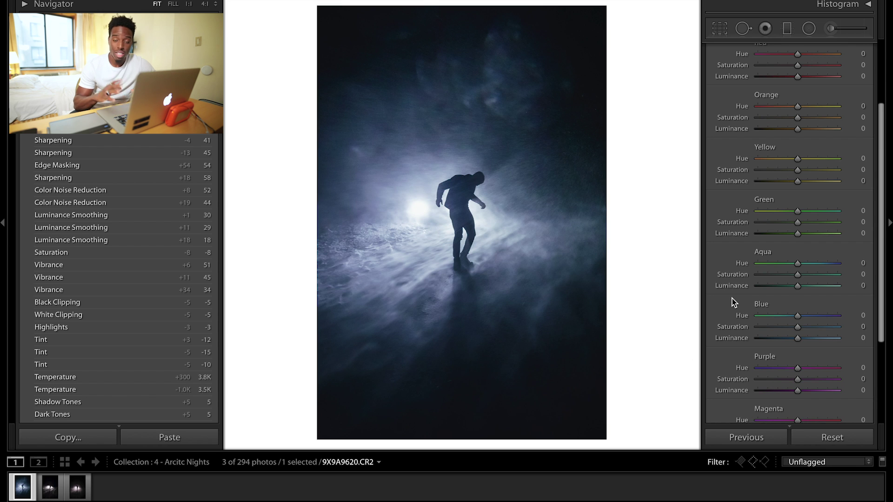
scroll(729, 306, "down", 4)
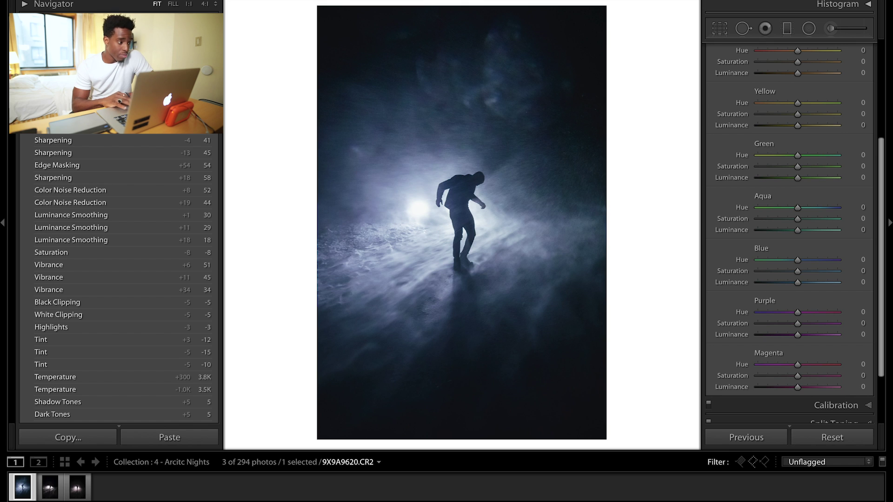
Switch to Finder and open the exported image AK1I9737-Edit.jpg to view an earlier edit
key("shift+f")
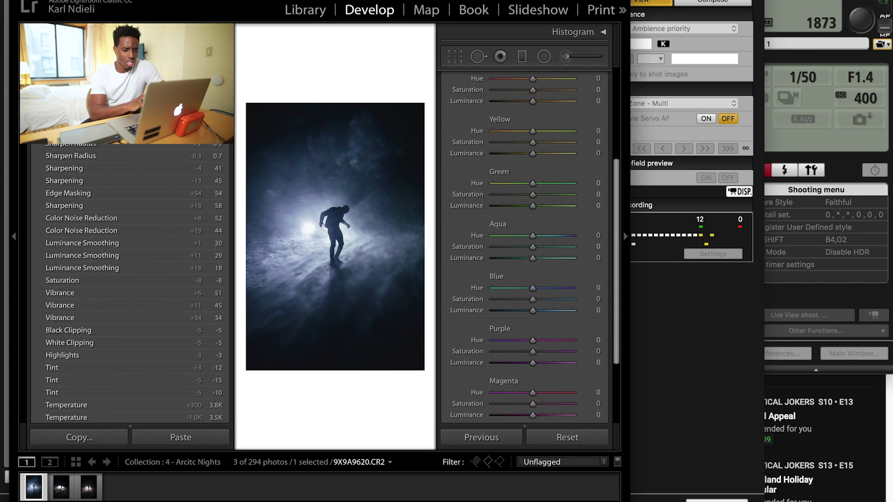
left_click(22, 161)
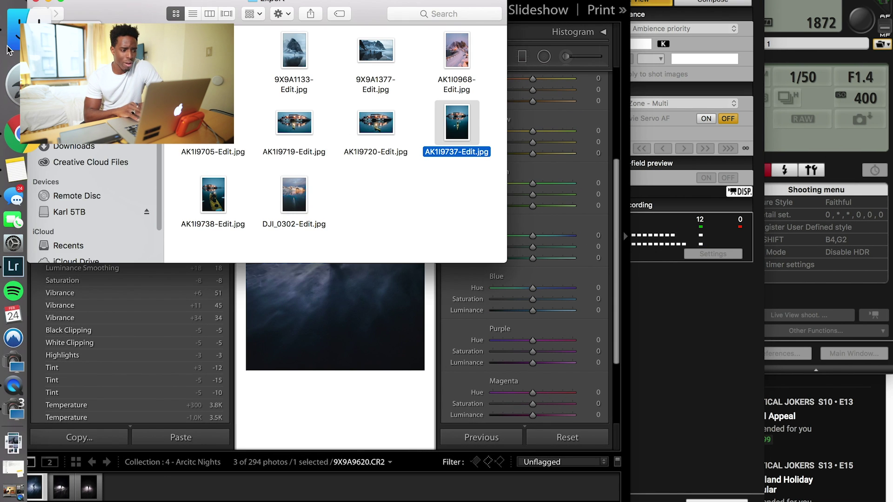
double_click(450, 126)
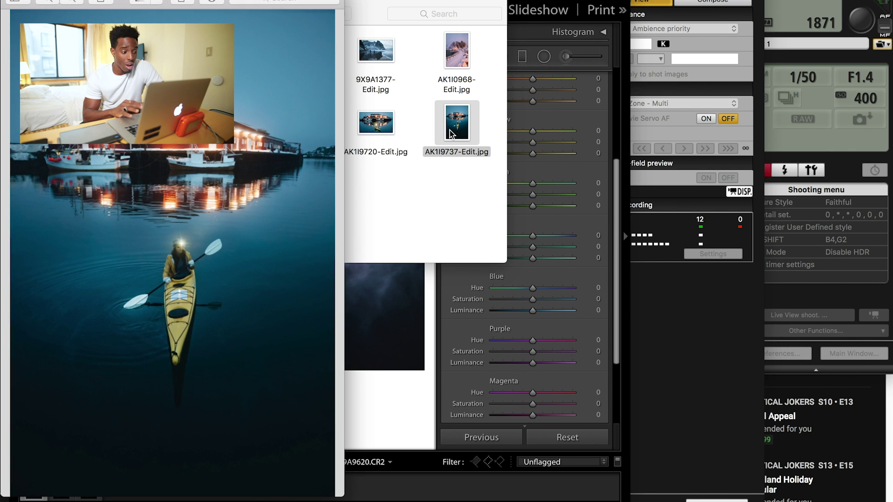
Place the opened kayak image beside the Lightroom window as a colour reference and switch back to Lightroom
left_click_drag(121, 3, 744, 2)
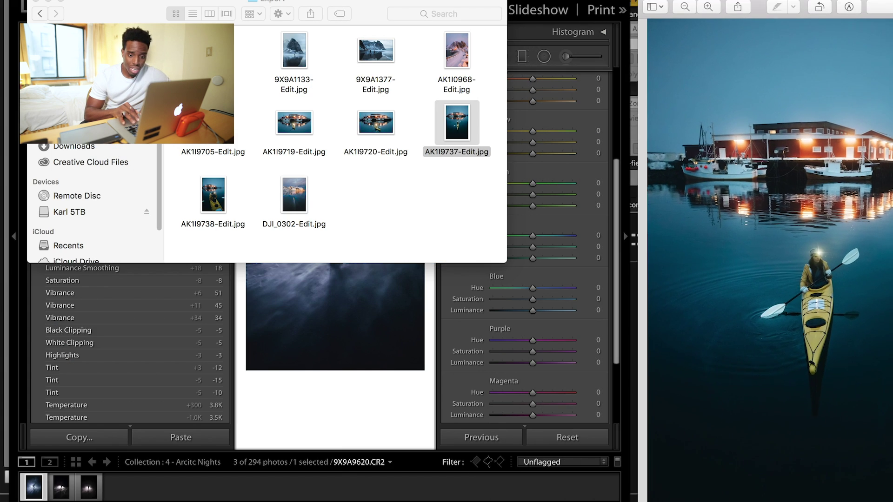
left_click(395, 292)
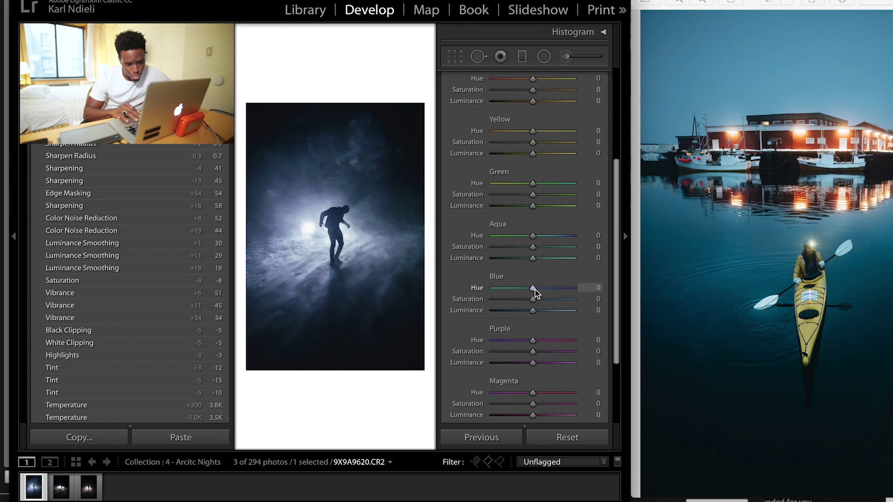
Try a blue hue of +100 in the HSL/Color adjustments and undo it
left_click_drag(534, 291, 362, 291)
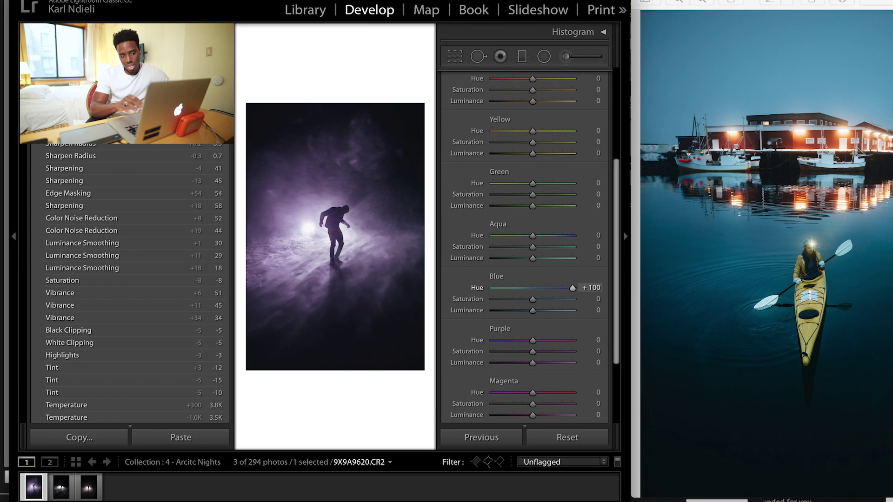
key("super+z")
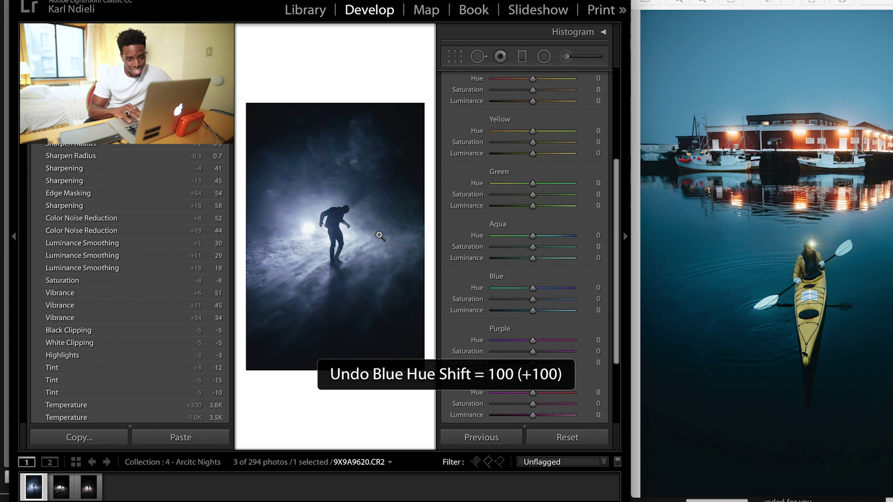
key("super+Tab")
key("super+Tab")
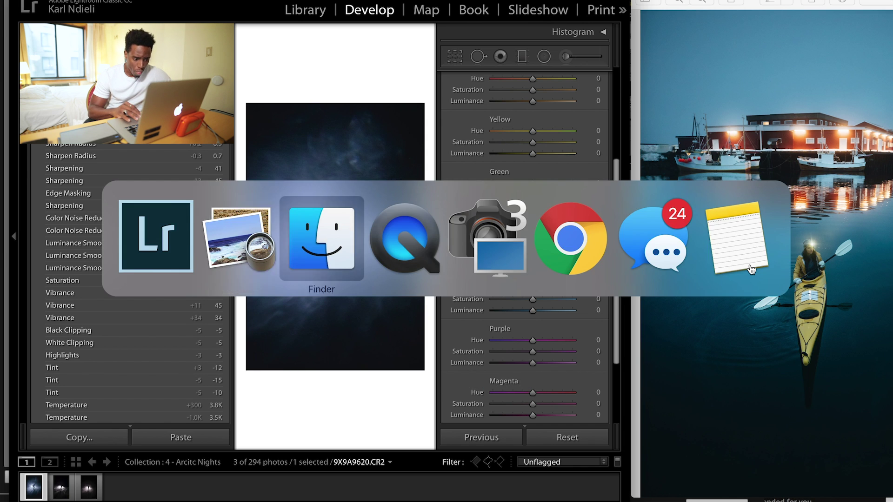
Set the blue range to hue −17, saturation +35 and luminance −9
left_click_drag(533, 288, 531, 289)
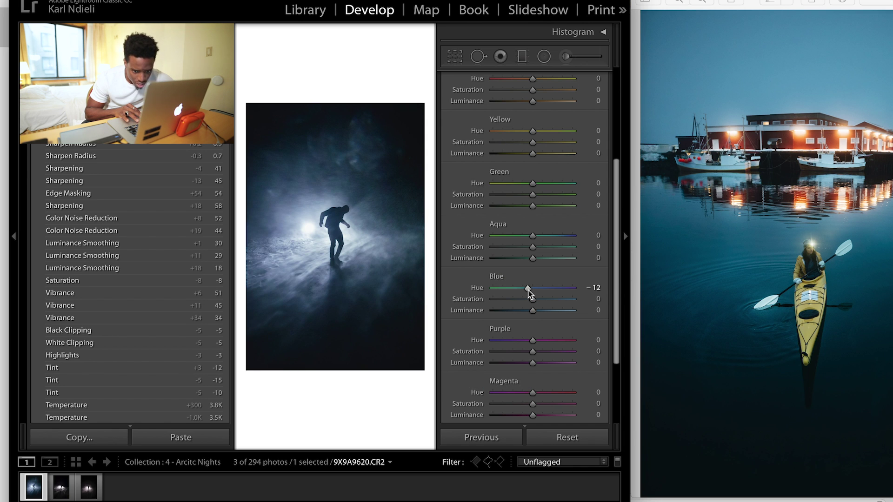
left_click_drag(526, 289, 526, 289)
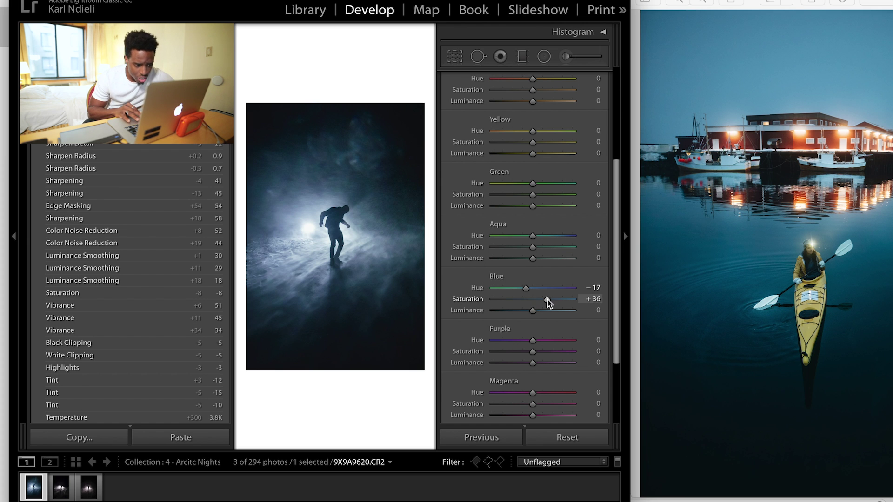
left_click_drag(532, 310, 529, 310)
Test extreme purple hue and saturation shifts, undo them, and set the purple range to hue −22, saturation +39 and luminance −5
left_click_drag(533, 340, 408, 338)
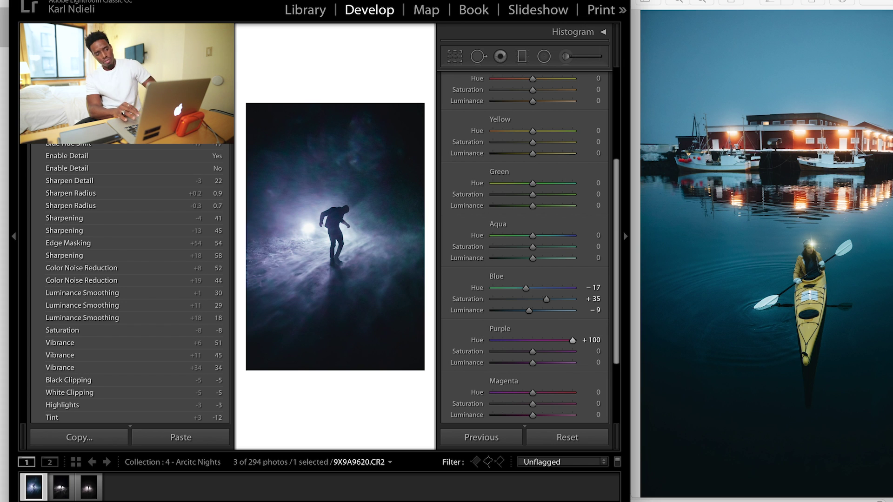
key("super+z")
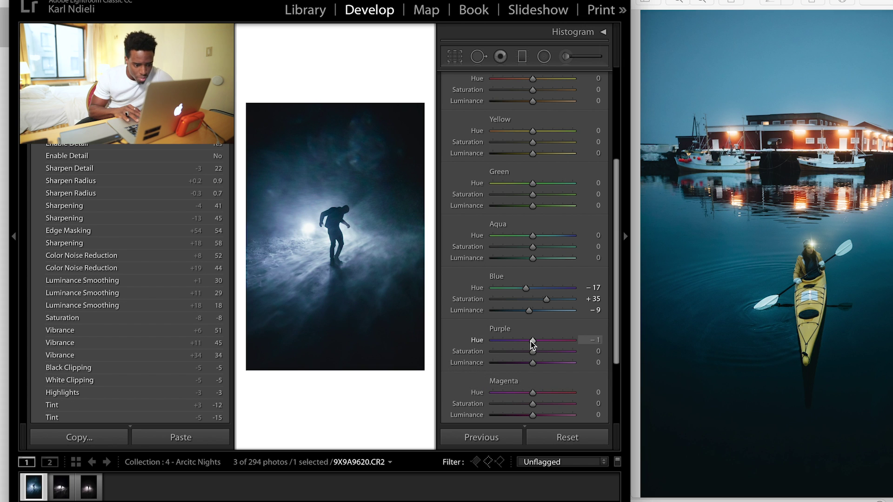
left_click_drag(532, 351, 341, 310)
key("super+z")
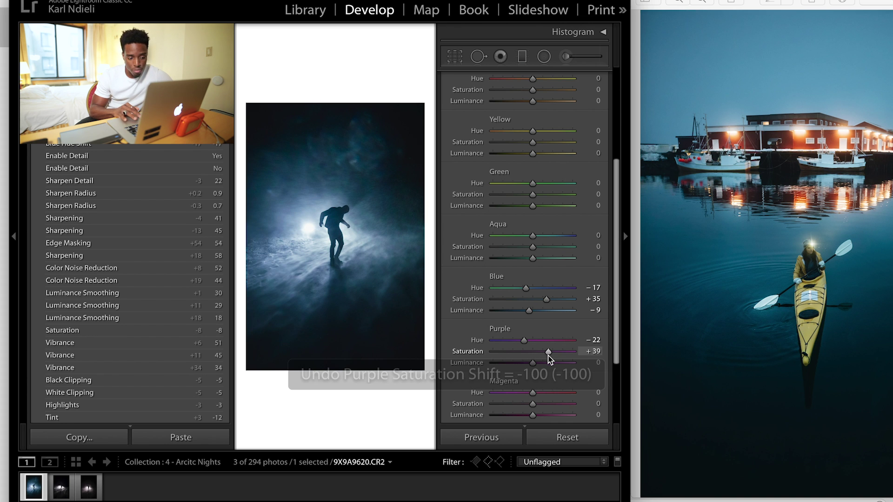
left_click_drag(533, 363, 523, 367)
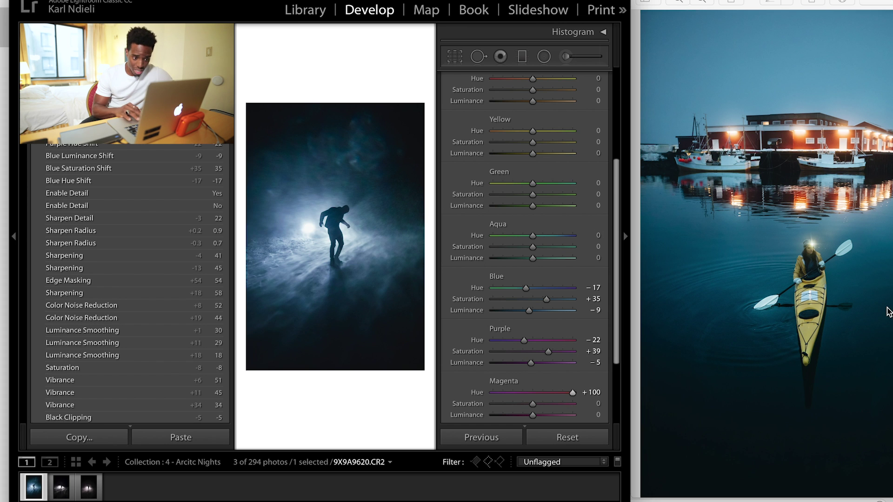
Try hue shifts of +100 on the magenta and yellow ranges and undo them
key("ctrl+z")
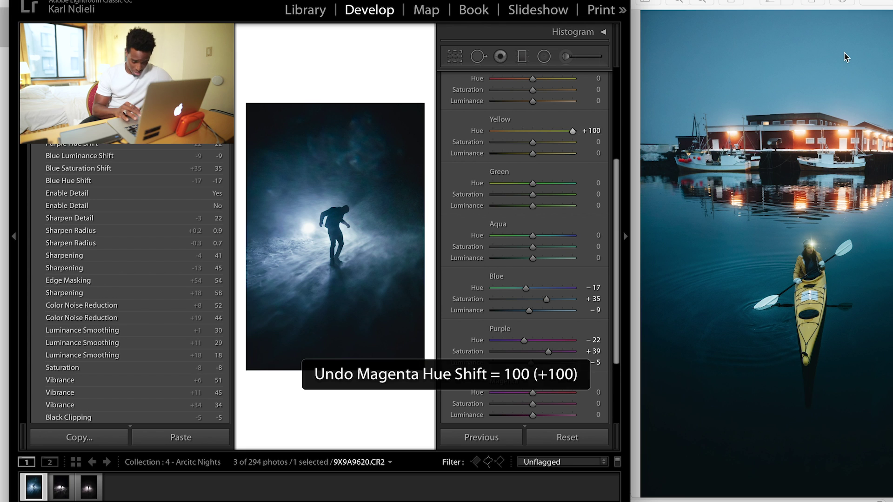
key("ctrl+z")
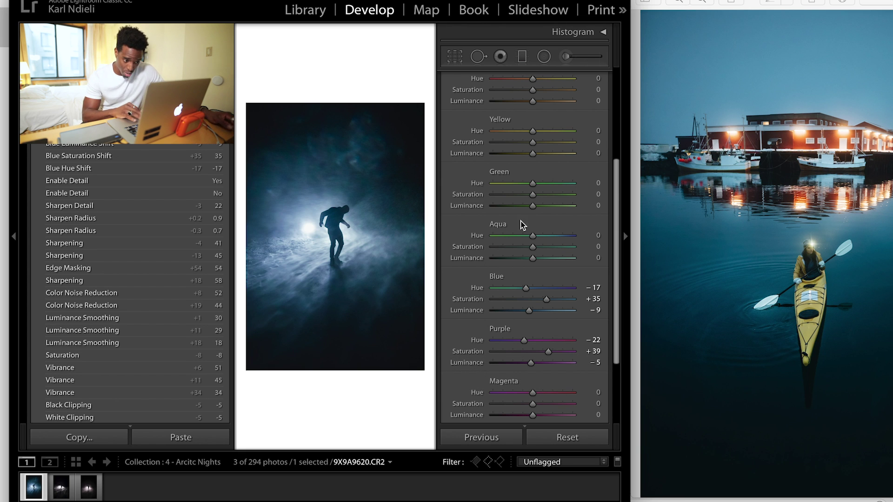
Set blue hue to −12, contrast to +10, vibrance to +53 and saturation to −18, and enlarge the photo to full screen
key("ctrl+z")
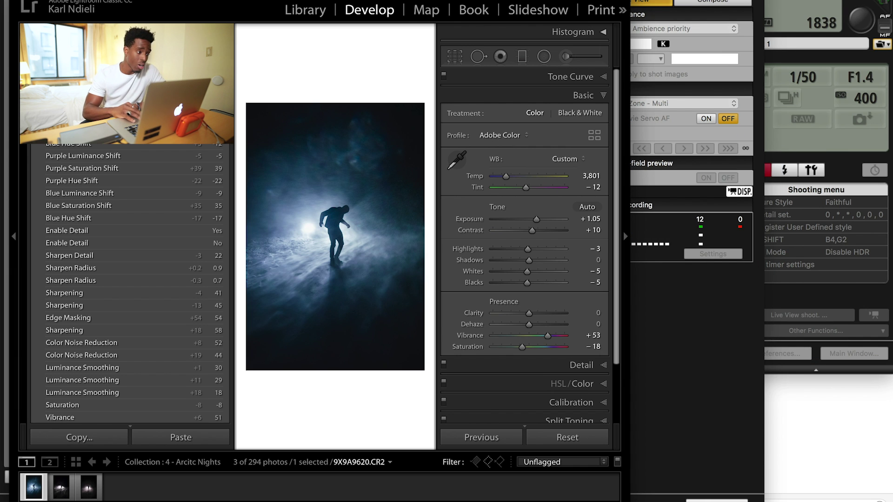
key("shift+f")
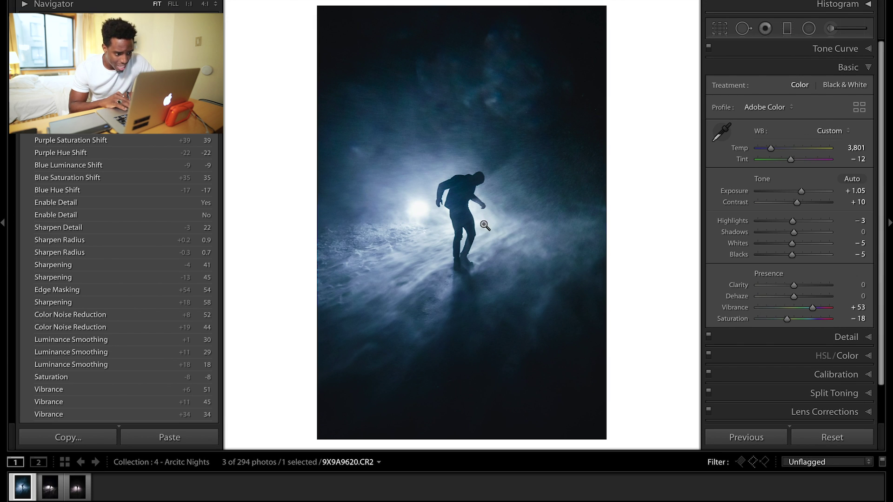
Set the camera calibration primaries to red hue +11 and saturation +5, green hue +8 and saturation −10, blue hue −5 and saturation −2
key("super+9")
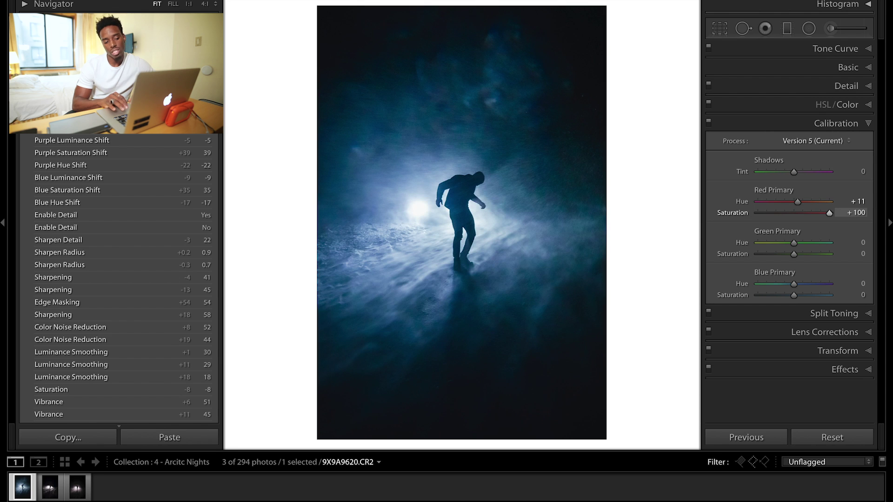
key("super+z")
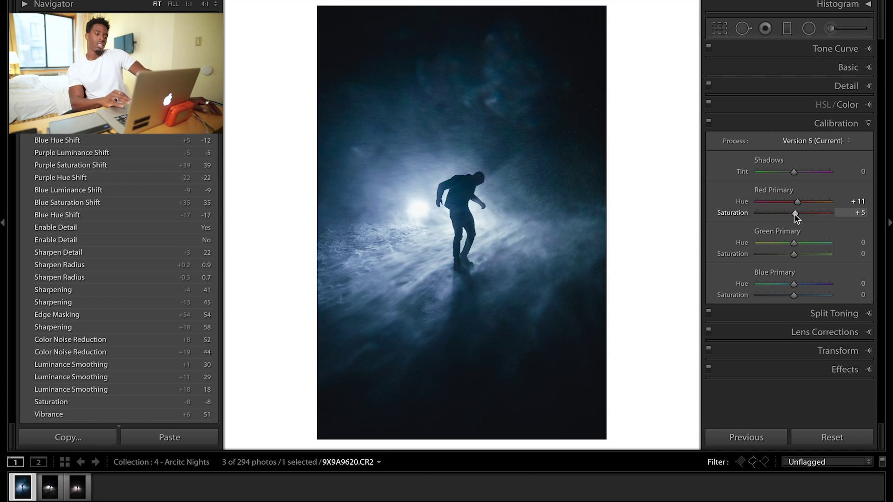
left_click(857, 364)
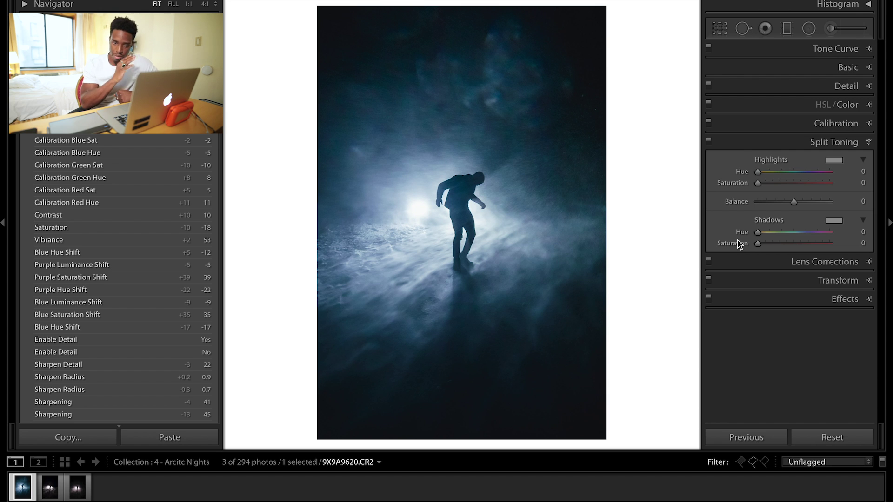
Look through the lens correction and transform settings, try a grain amount of 34, and undo the grain
left_click(804, 262)
left_click(832, 160)
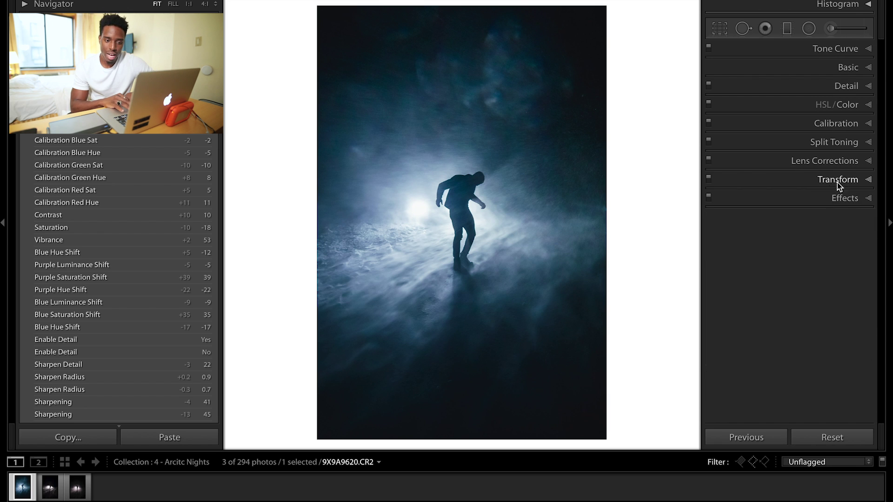
left_click(827, 182)
left_click(776, 181)
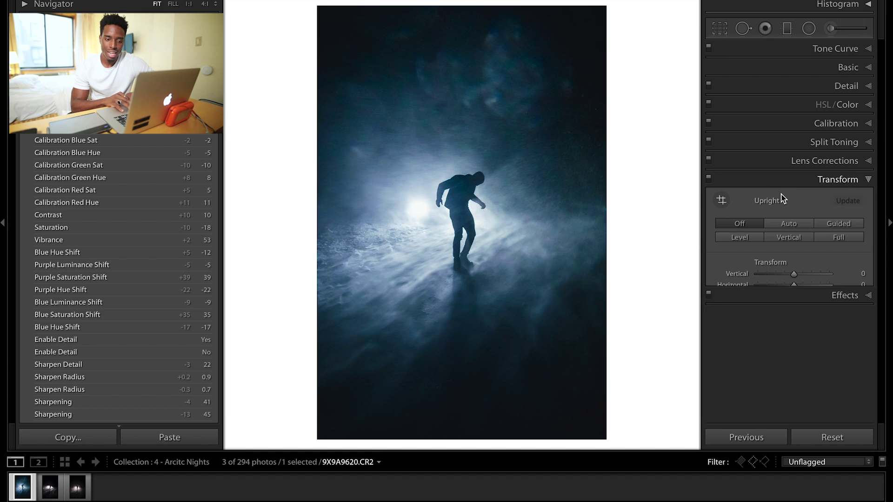
left_click(782, 198)
left_click_drag(754, 314, 782, 314)
key("ctrl+z")
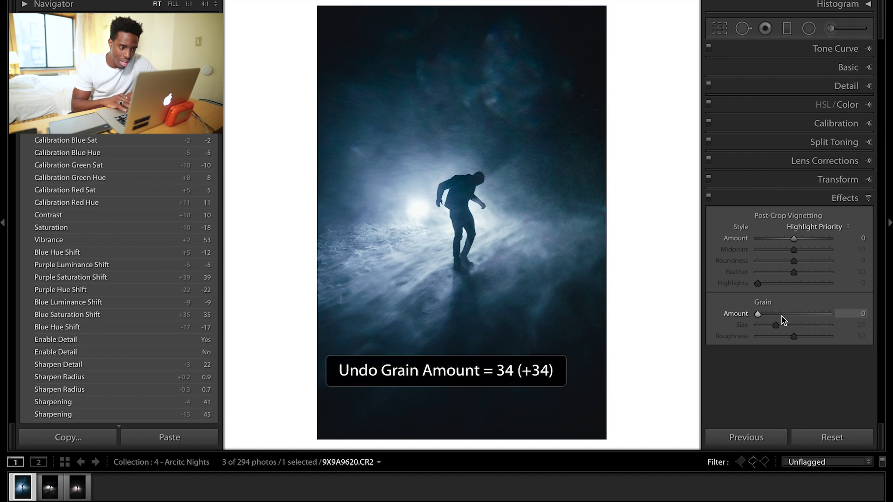
Check the figure close up and set the luminance noise reduction to 50
left_click(465, 191)
left_click(465, 191)
left_click(865, 85)
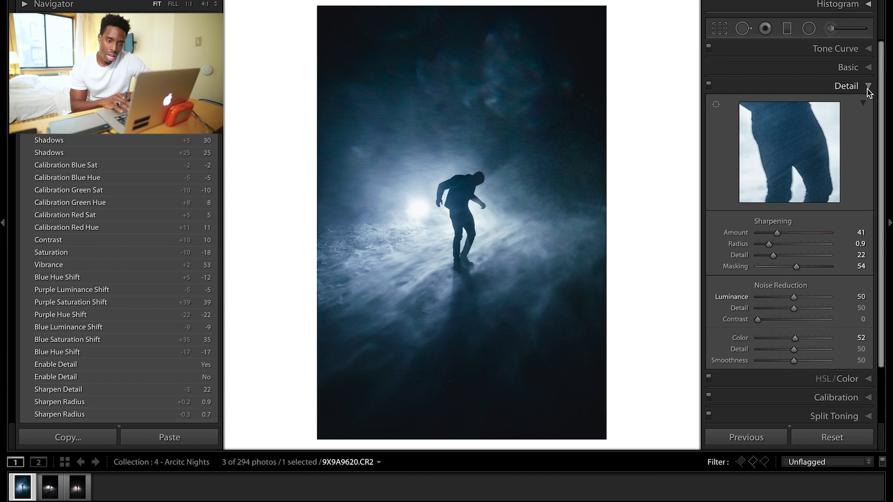
left_click(866, 85)
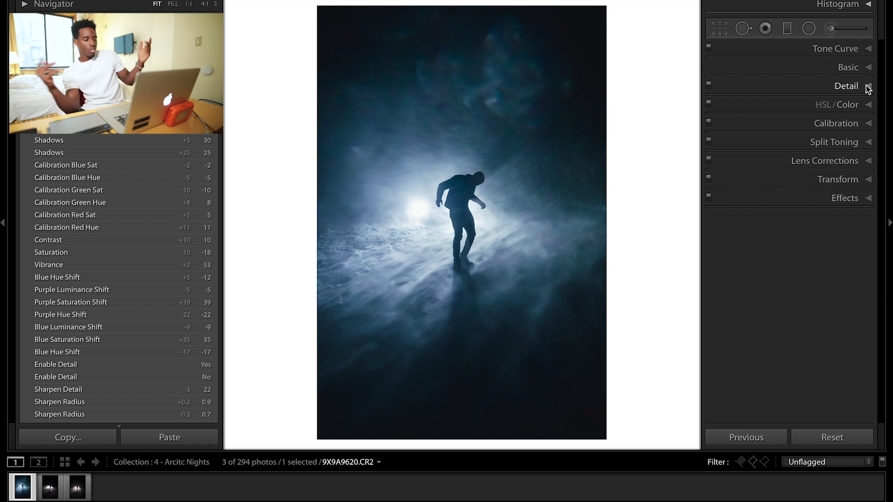
Open the edited photo 9X9A9620.CR2 in Photoshop and unlock its Background layer
key("ctrl+1")
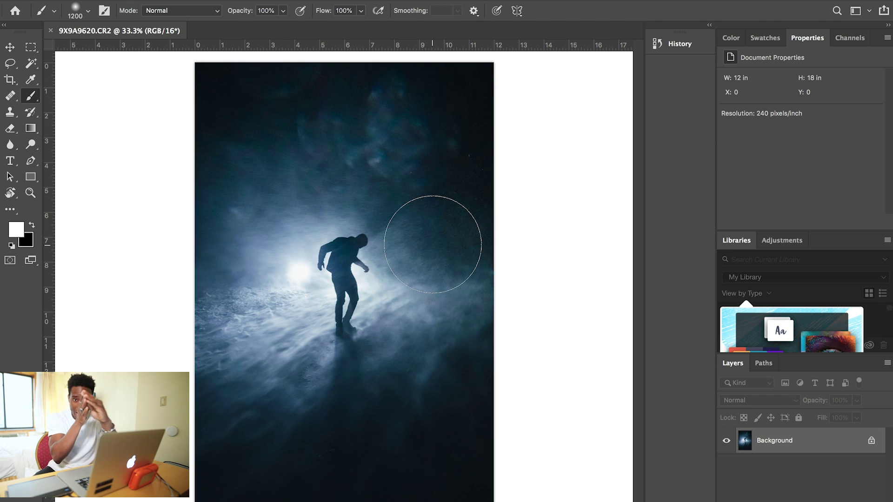
left_click(871, 440)
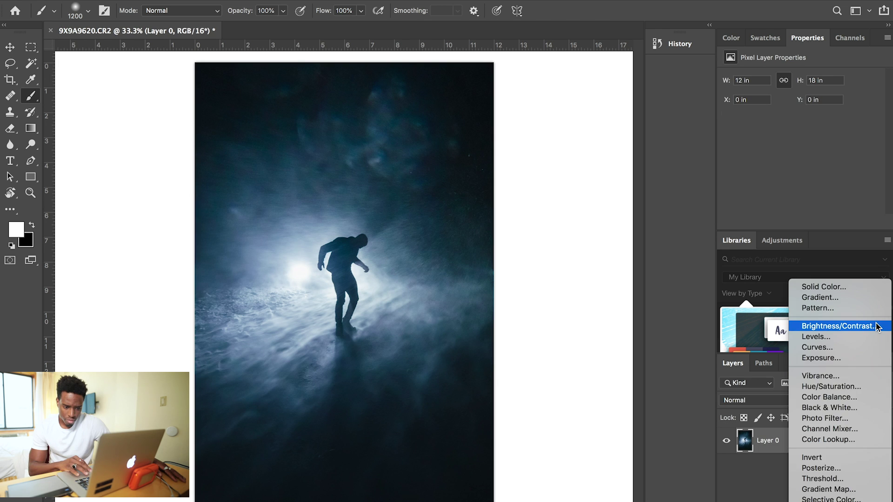
Add a Brightness/Contrast adjustment layer with brightness 125 and contrast 38, and invert its mask to black
left_click(873, 323)
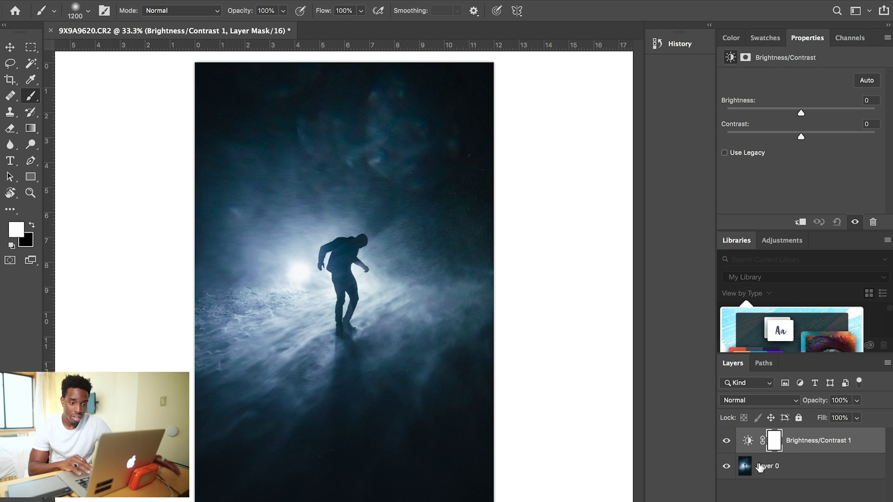
left_click_drag(801, 113, 836, 113)
left_click_drag(801, 136, 863, 113)
left_click_drag(815, 136, 830, 135)
key("ctrl+i")
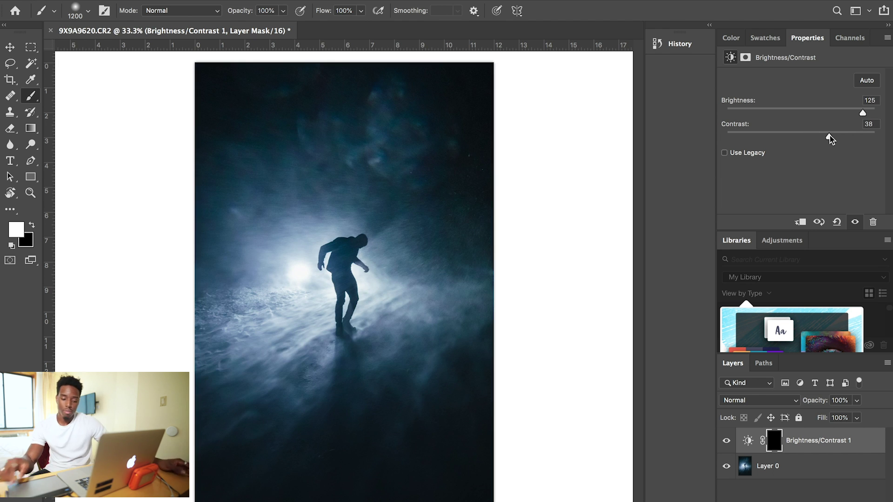
Try painting the brightening into the mask above the figure with the 1200 px brush at 100% opacity, and undo the stroke
mouse_move(295, 209)
left_mouse_down()
mouse_move(355, 155)
mouse_move(394, 70)
left_mouse_up()
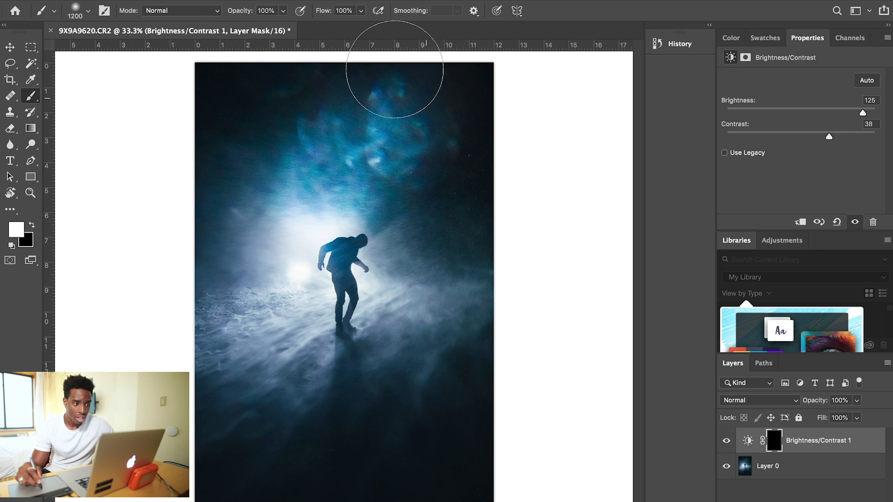
key("ctrl+z")
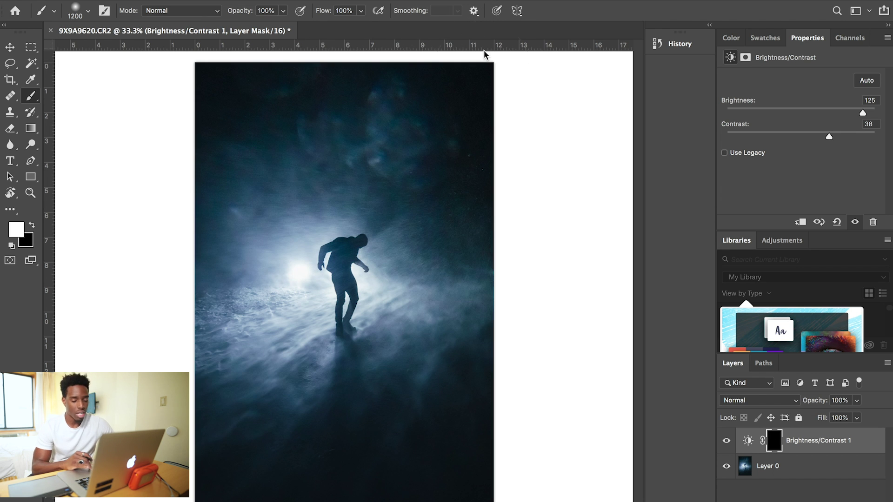
Set the brush opacity to 5% and reduce the brush size to 125
left_click(266, 11)
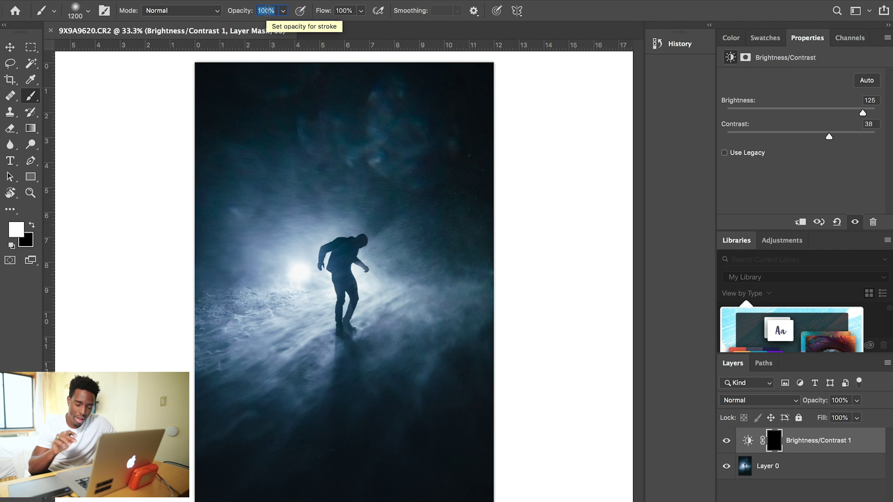
type("5")
key("Return")
key("bracketleft")
key("bracketleft")
key("bracketleft")
key("bracketleft")
key("bracketleft")
key("bracketleft")
key("bracketleft")
key("bracketleft")
key("bracketleft")
key("bracketleft")
key("bracketleft")
key("bracketleft")
key("bracketleft")
key("bracketleft")
key("bracketleft")
key("bracketleft")
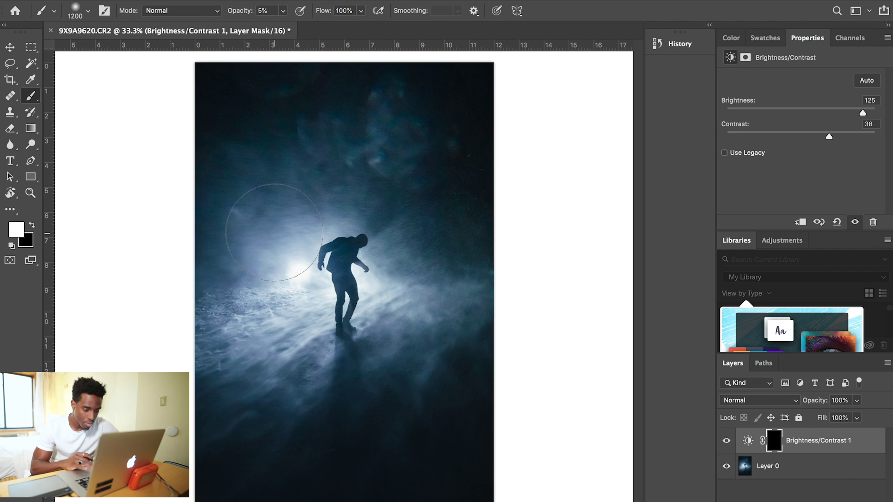
key("bracketright")
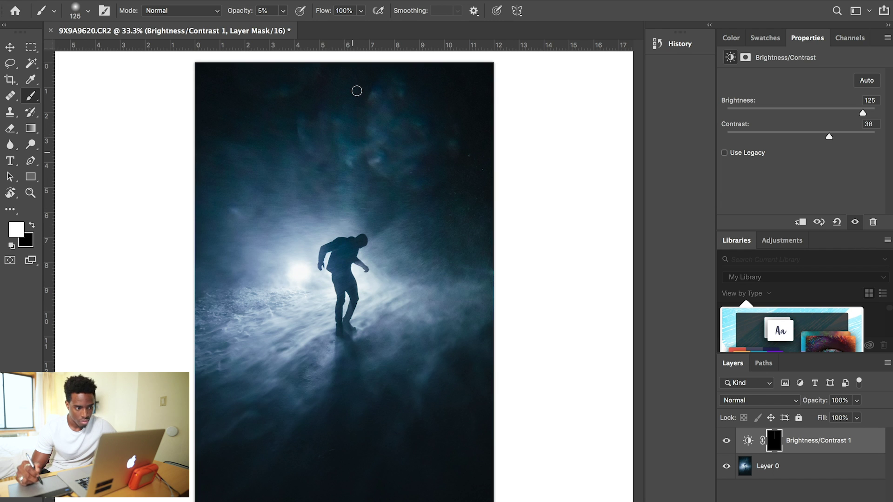
Paint a soft vertical light beam above the figure into the Brightness/Contrast mask at 5% brush opacity
left_click_drag(352, 213, 348, 139)
key("bracketright")
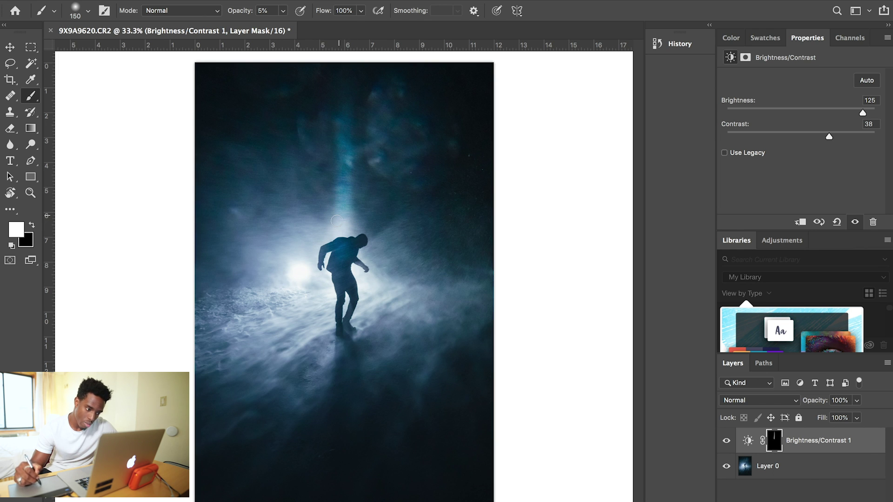
key("bracketleft")
key("bracketleft")
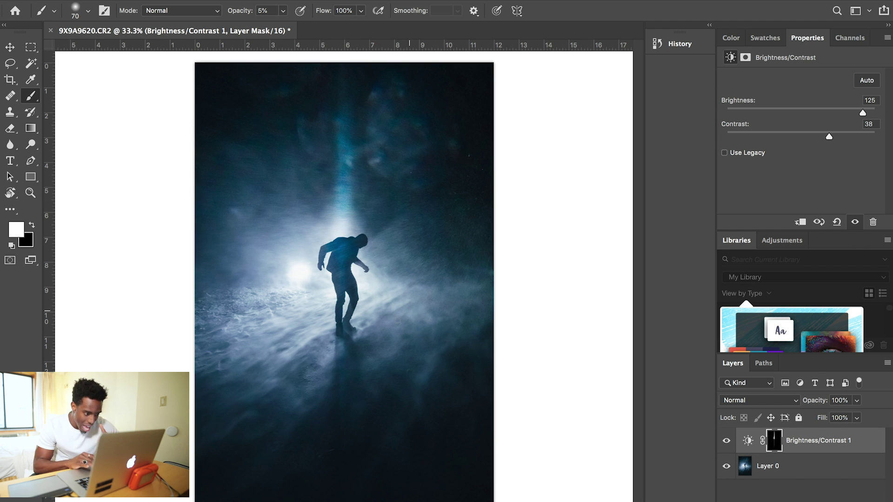
Paint a horizontal streak of light across the horizon behind the figure into the mask, and compare the image with the adjustment hidden and shown
key("bracketleft")
key("bracketleft")
key("bracketleft")
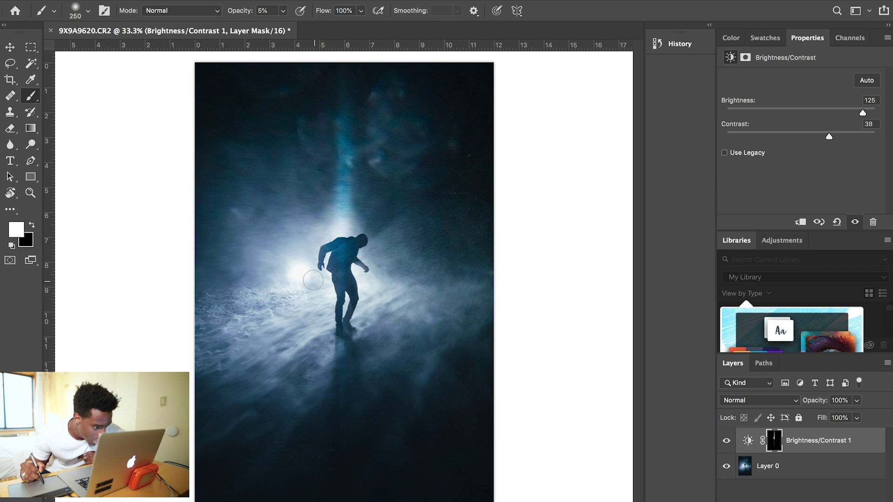
left_click_drag(200, 282, 484, 281)
left_click(727, 442)
left_click(728, 443)
left_click(728, 443)
left_click(727, 442)
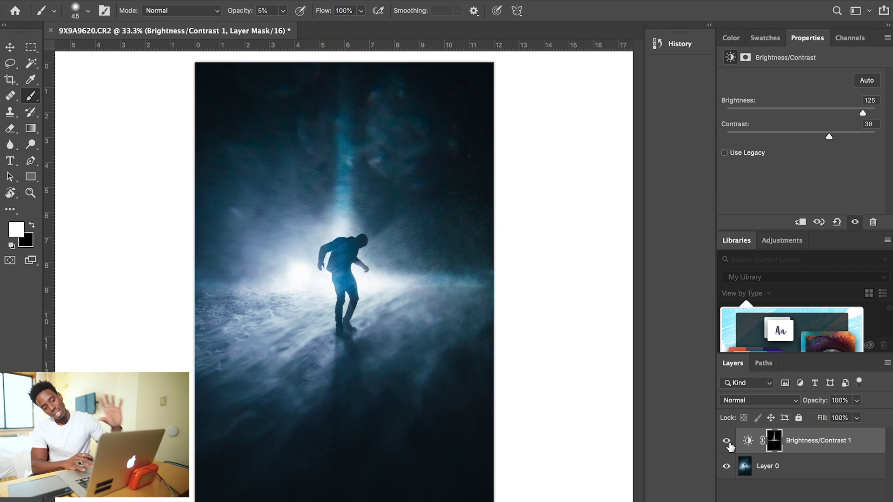
Select the figure's whole silhouette on Layer 0 with the Magic Wand at tolerance 10
left_click(744, 469)
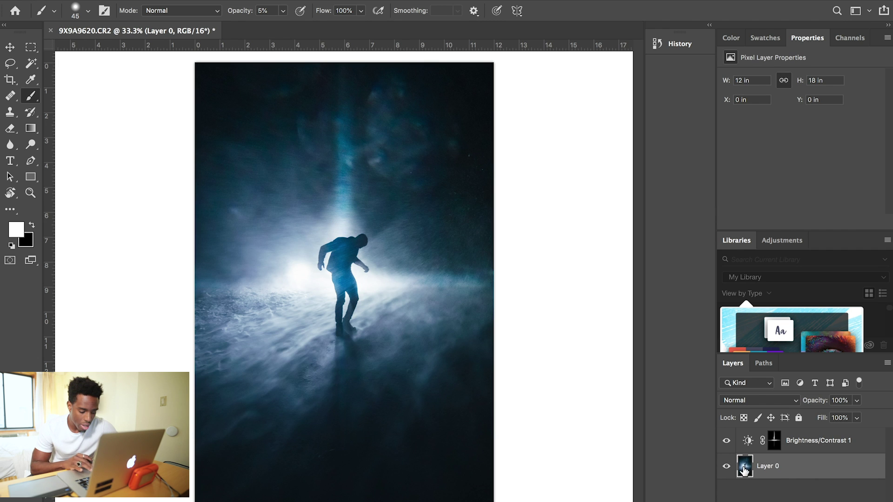
key("w")
scroll(322, 251, "up", 3)
left_click(322, 245)
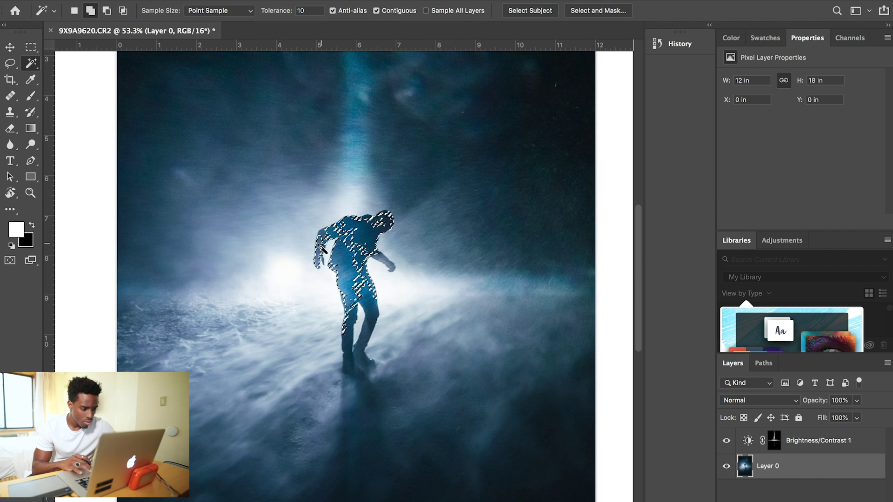
left_click(362, 255, "shift")
scroll(361, 255, "down", 2)
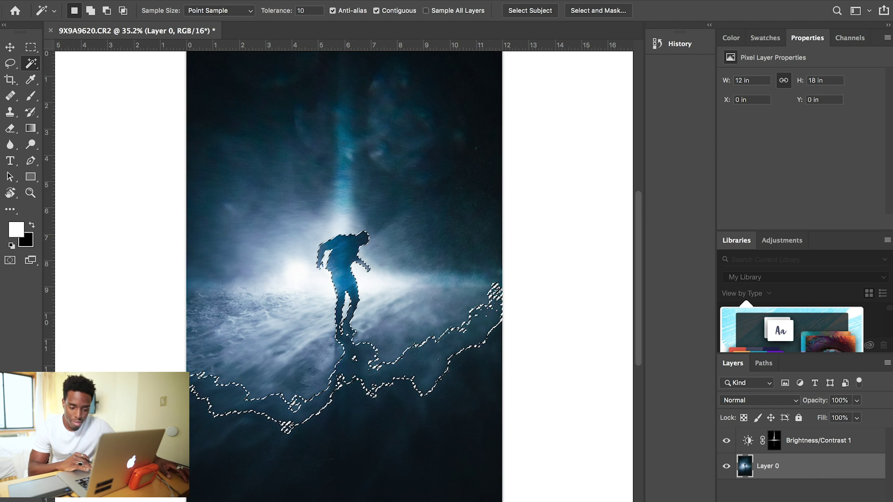
Turn the silhouette selection into an inverted mask on a group holding the Brightness/Contrast layer, so the brightening skips the figure
left_click(791, 501)
key("super+g")
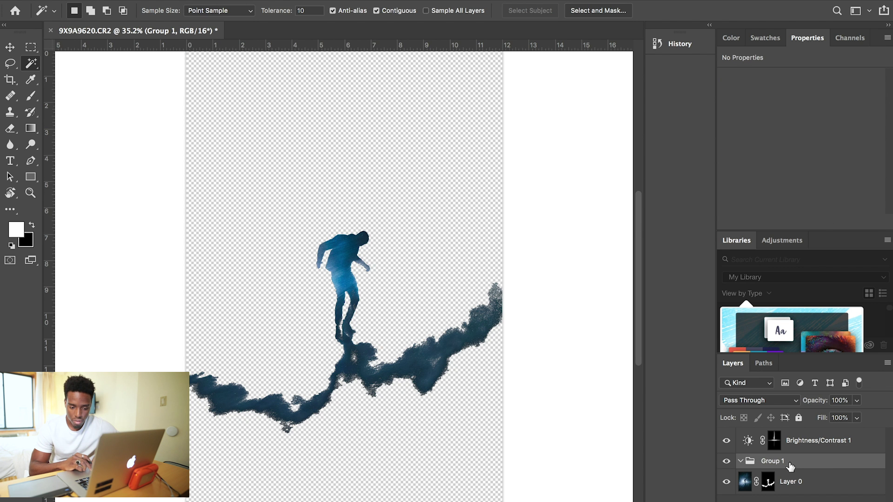
left_click_drag(768, 485, 818, 475)
left_click(772, 441)
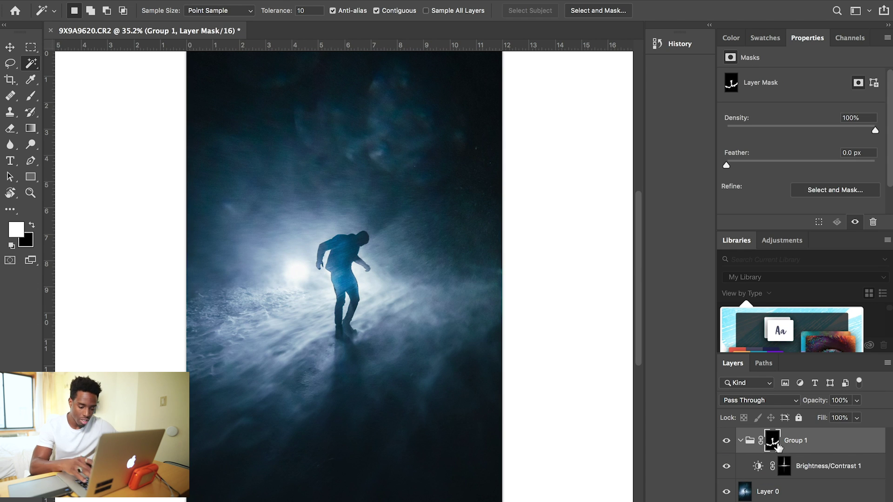
key("super+i")
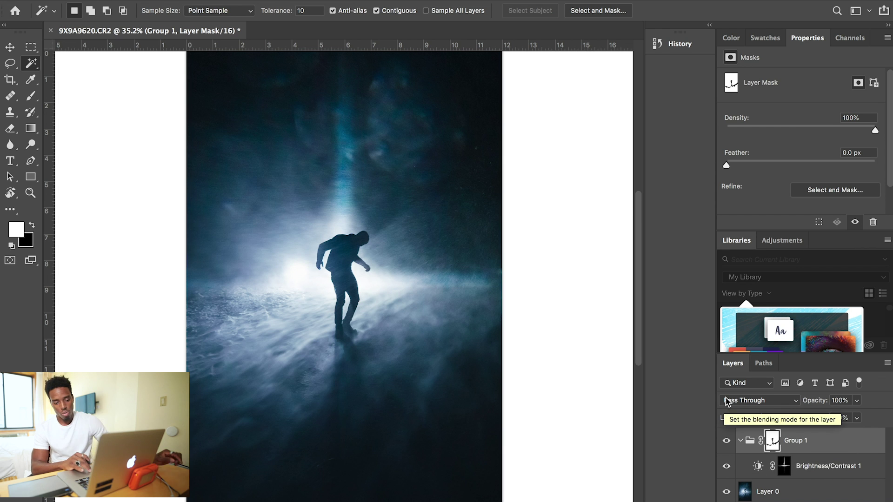
right_click(773, 444)
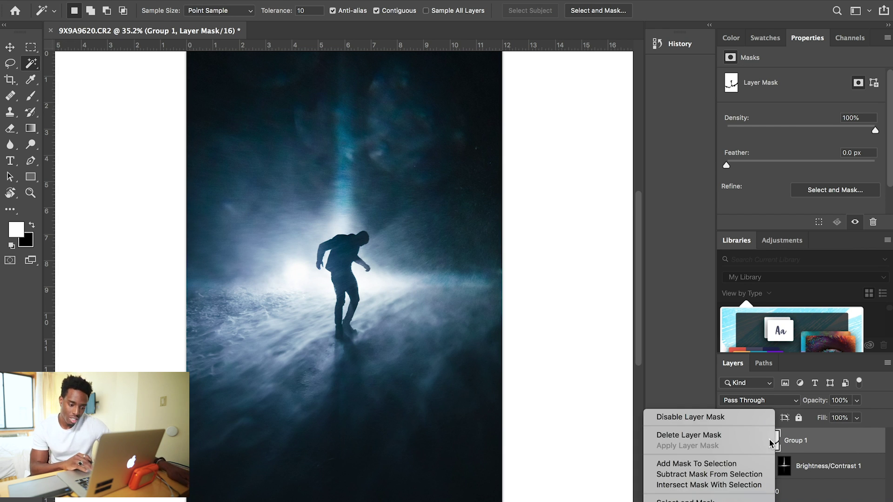
key("Escape")
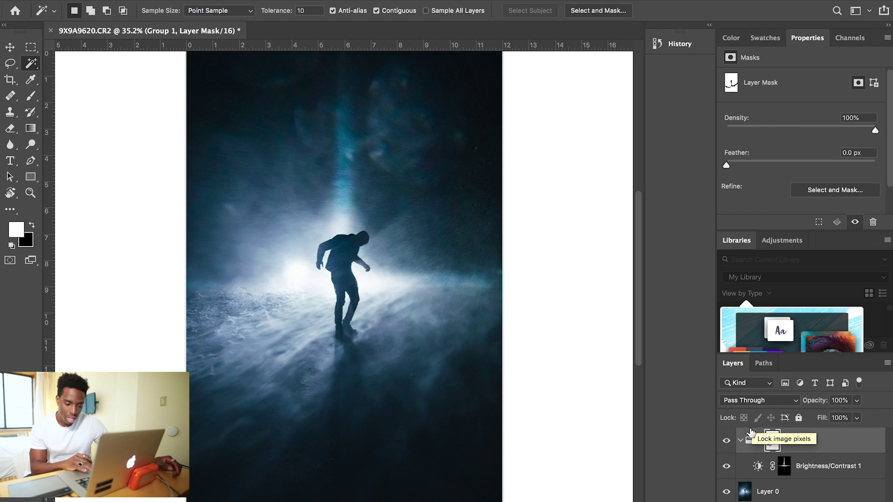
Compare the photo with the grouped Brightness/Contrast 1 layer hidden and shown
left_click(728, 466)
left_click(728, 467)
left_click(728, 467)
left_click(728, 467)
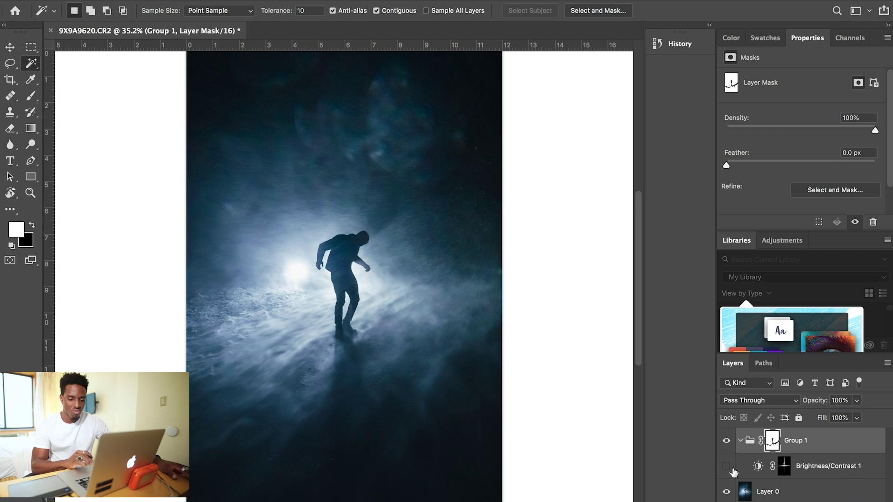
left_click(729, 467)
left_click(728, 466)
left_click(730, 469)
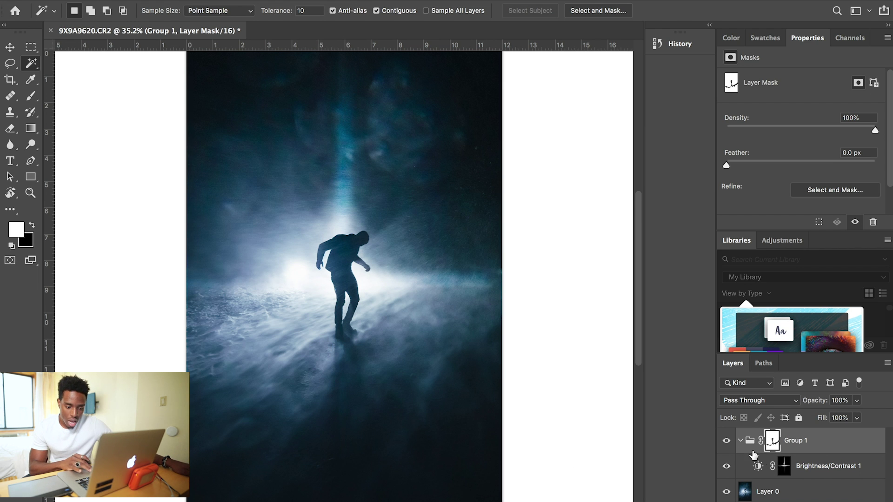
Add a Brightness/Contrast adjustment layer above Group 1 with brightness -41 and contrast 41, and invert its mask to black
left_click(741, 441)
left_click(810, 499)
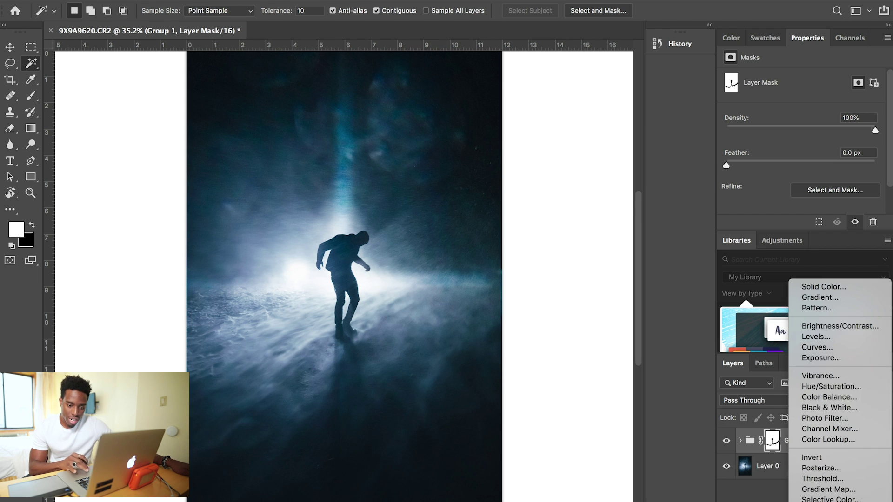
left_click(870, 328)
left_click_drag(800, 113, 823, 138)
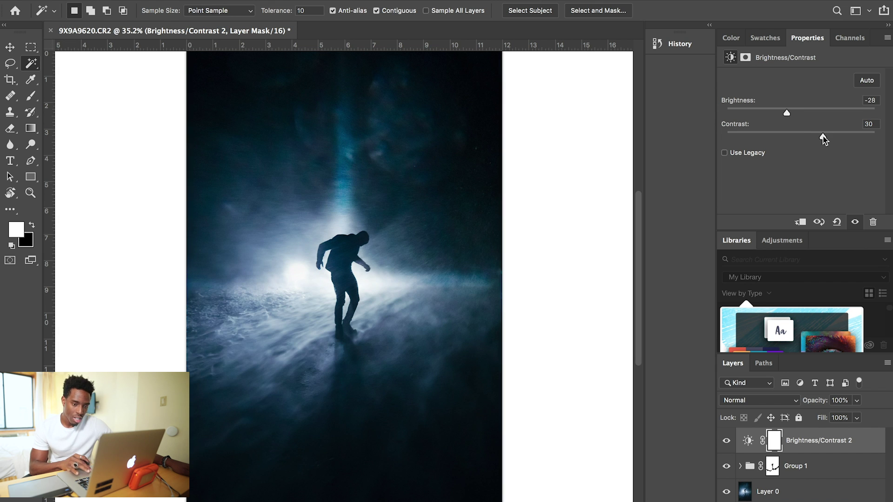
left_click_drag(785, 112, 781, 113)
key("super+i")
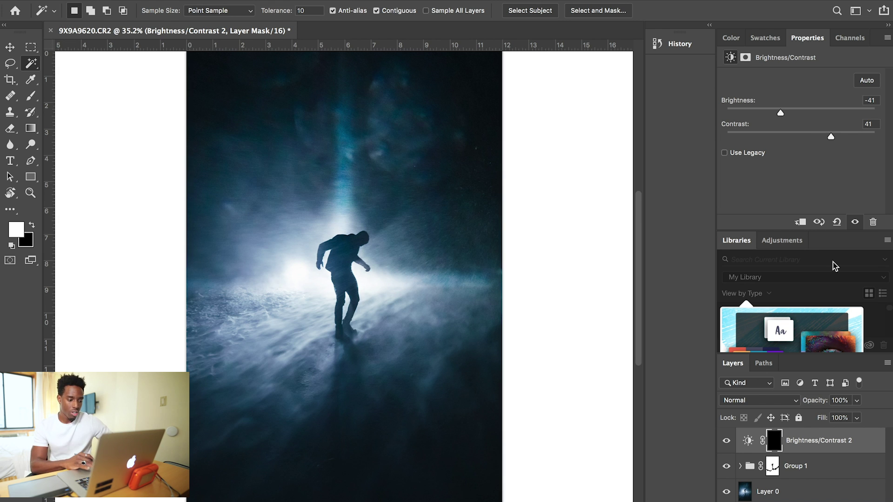
Paint the darkening into the new mask along the figure's shadow below the feet with a soft brush at 5% opacity
key("b")
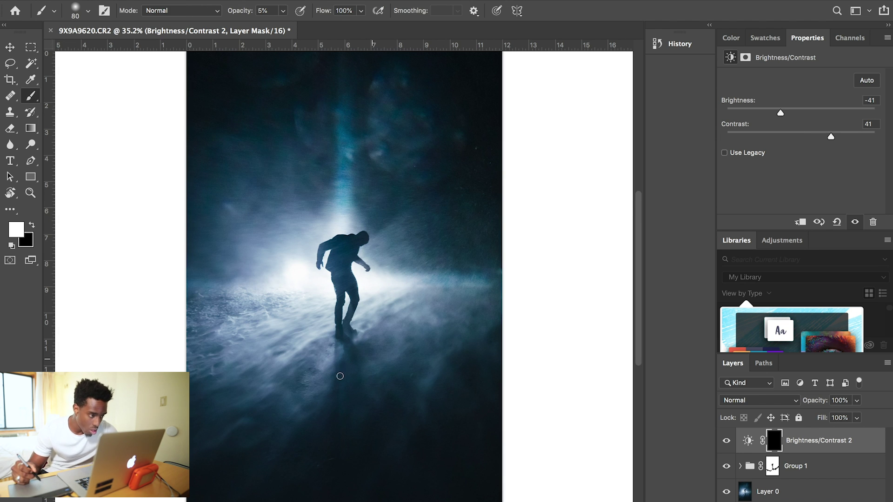
key("bracketright")
key("bracketright")
key("bracketright")
key("bracketright")
key("bracketright")
key("bracketright")
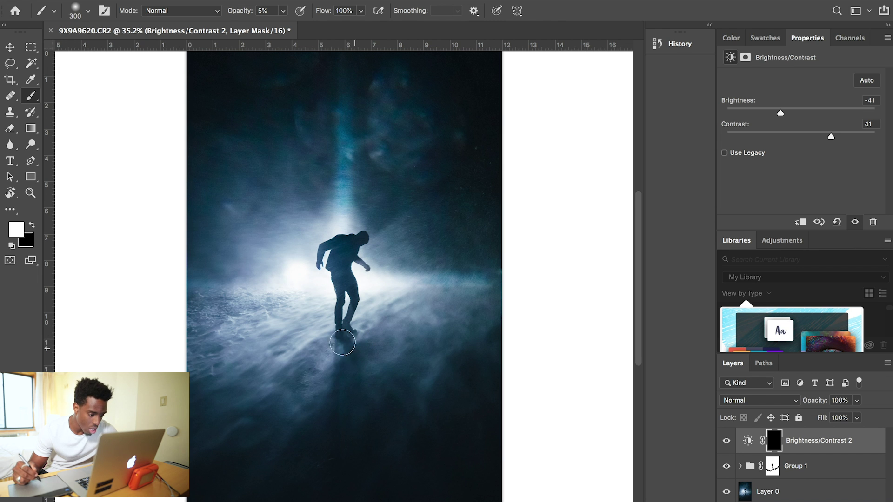
key("bracketleft")
key("bracketleft")
mouse_move(335, 417)
left_mouse_down()
mouse_move(341, 422)
mouse_move(348, 359)
mouse_move(347, 385)
left_mouse_up()
key("bracketleft")
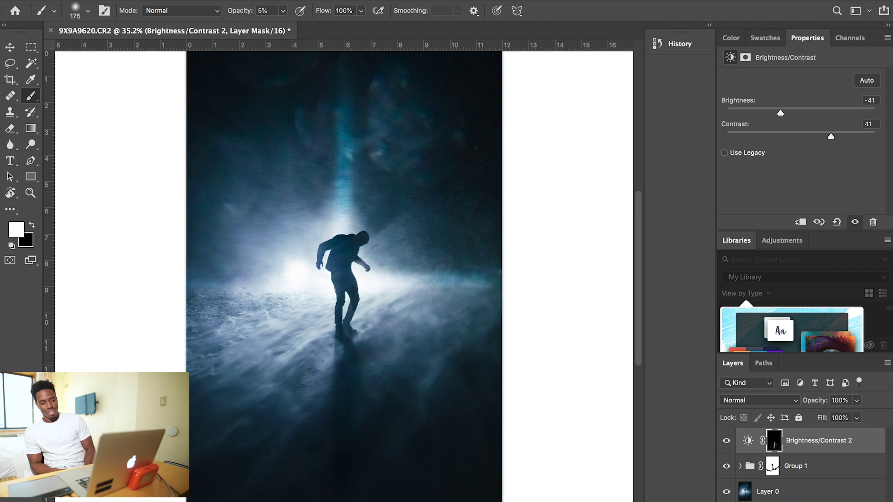
Group the layers above Layer 0 and name the group Cutting Lines
type("L")
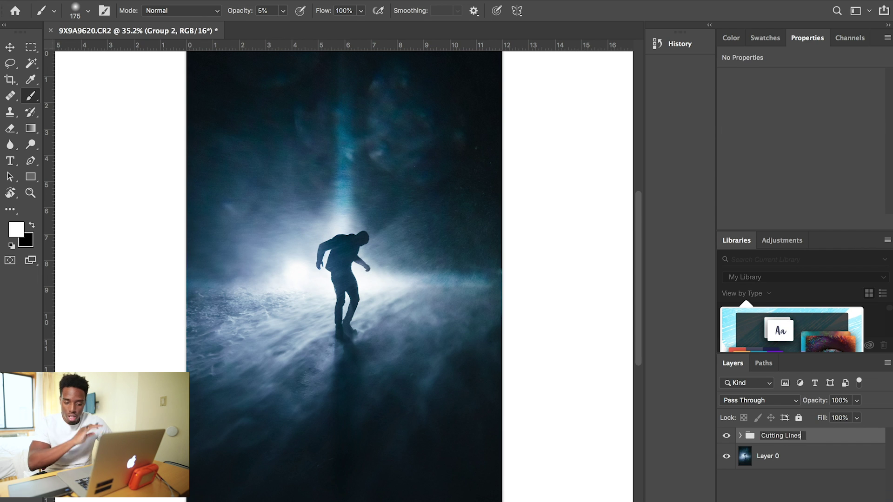
key("Return")
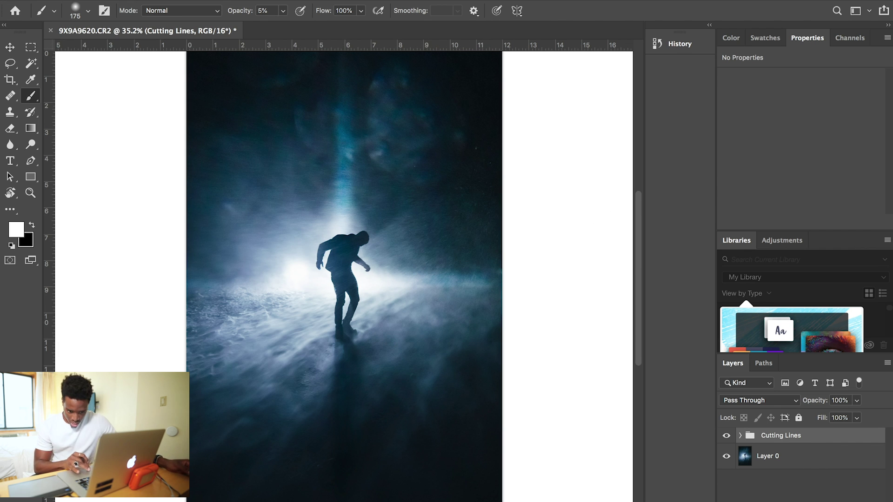
Add a Brightness/Contrast adjustment layer above the Cutting Lines group with brightness 124 and contrast 31, and invert its mask to black
left_click(828, 471)
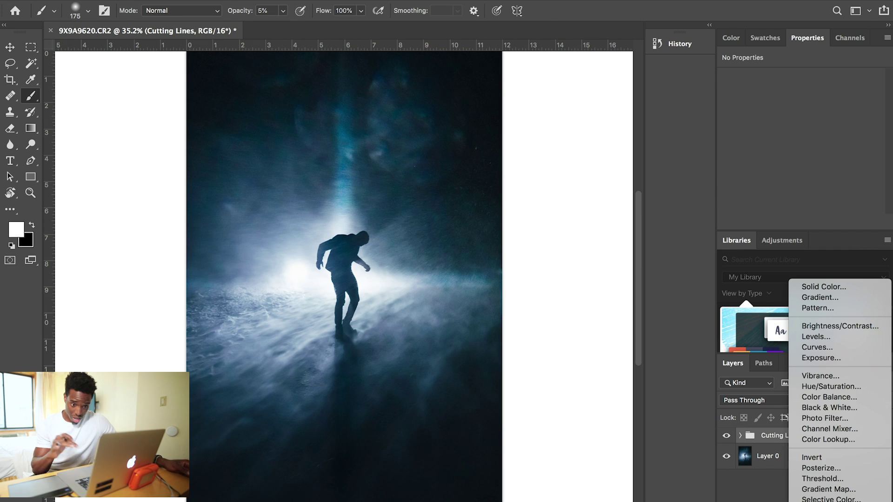
left_click(871, 327)
left_click_drag(837, 113, 863, 113)
left_click(824, 133)
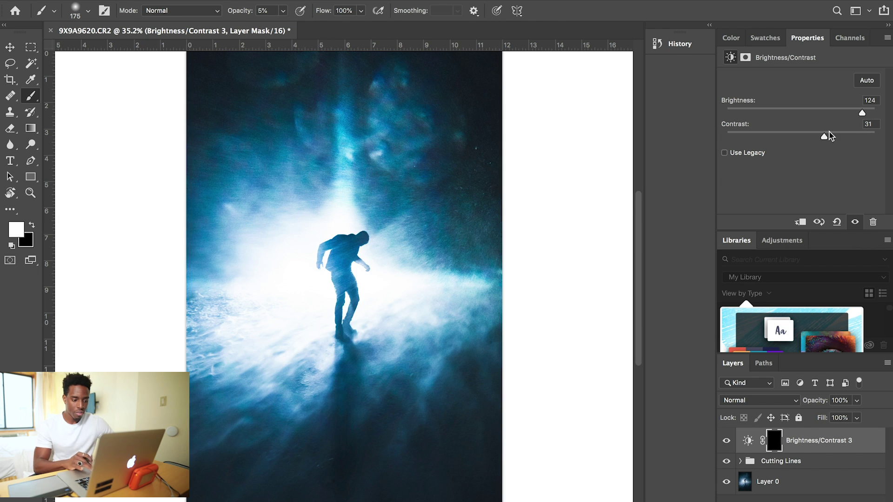
key("super+i")
Paint light rays across the snow around the figure's shadow into the mask with a 300 px brush at 5% opacity
key("bracketright")
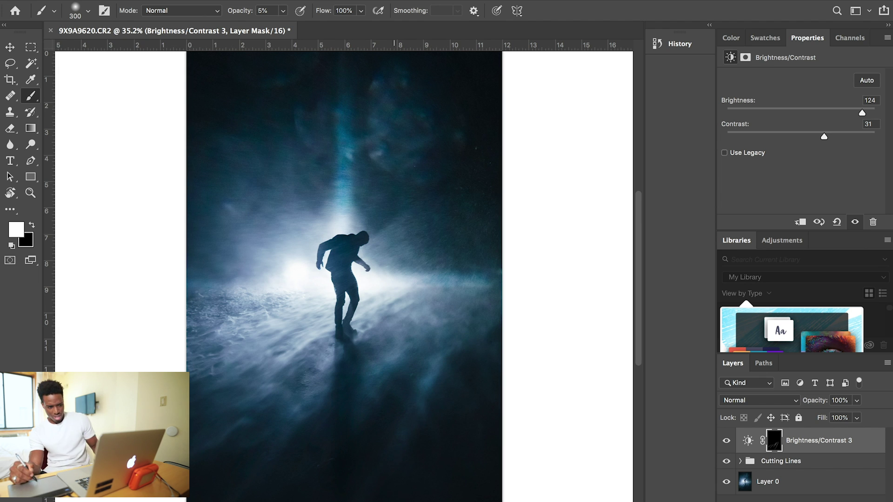
key("bracketright")
key("bracketright")
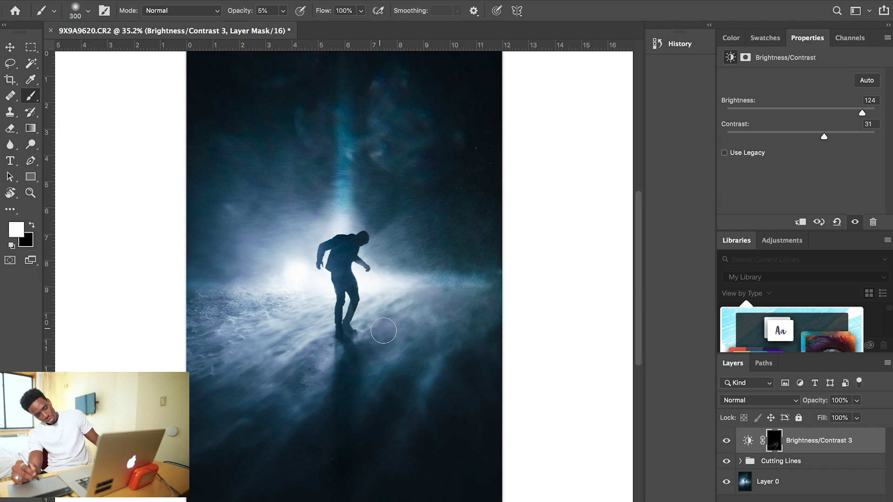
left_click_drag(386, 330, 451, 284)
key("bracketleft")
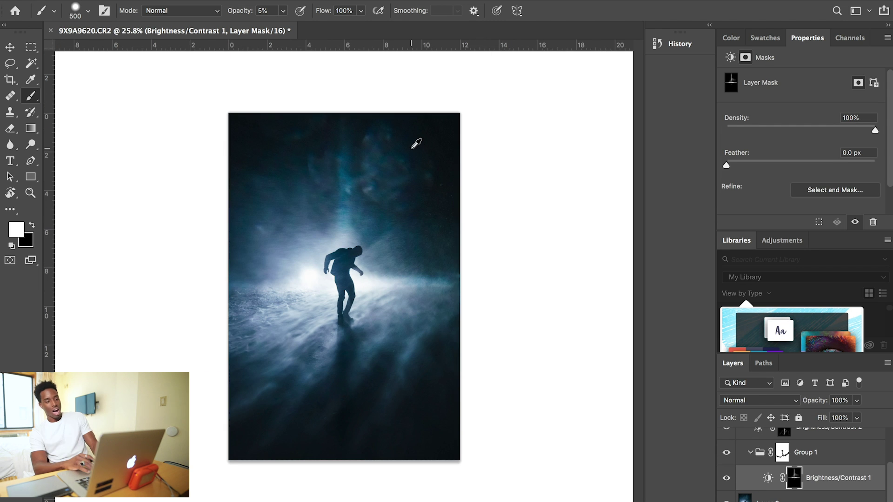
Save the layered edit and switch back to Lightroom
scroll(413, 150, "up", 1)
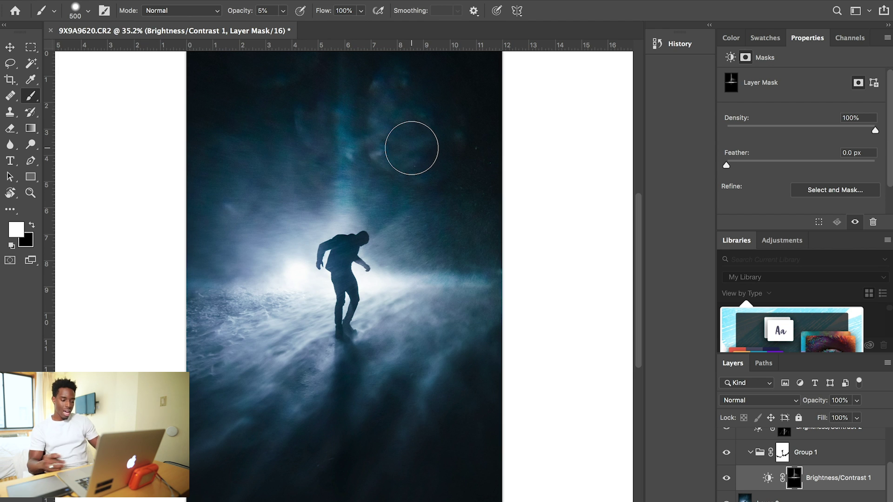
key("super+s")
key("super+Tab")
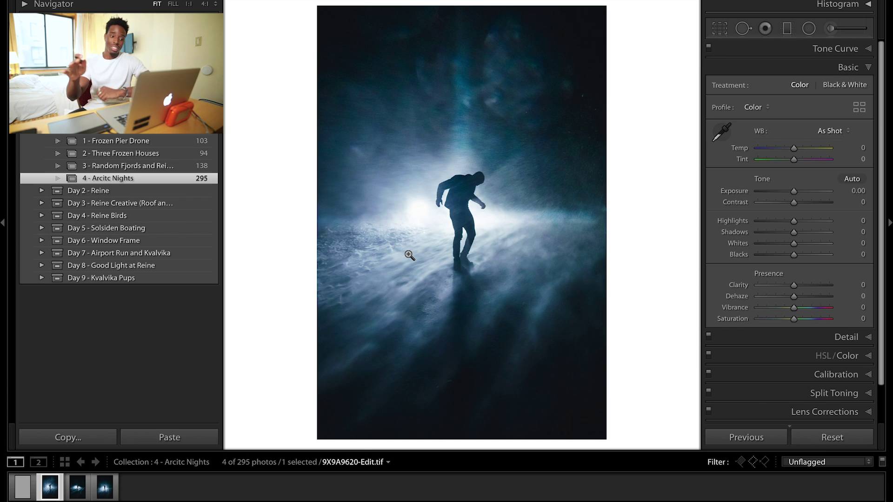
Compare the finished 9X9A9620-Edit.tif with the original 9X9A9620.CR2 in its before state
key("Right")
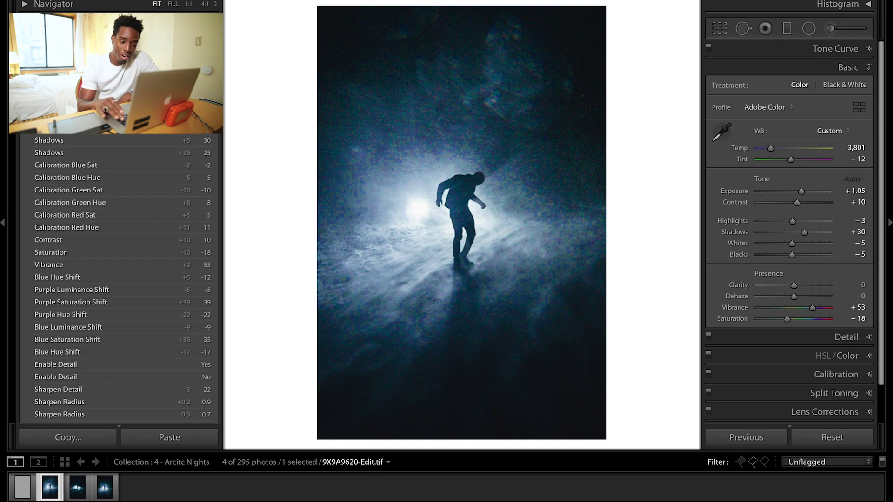
key("backslash")
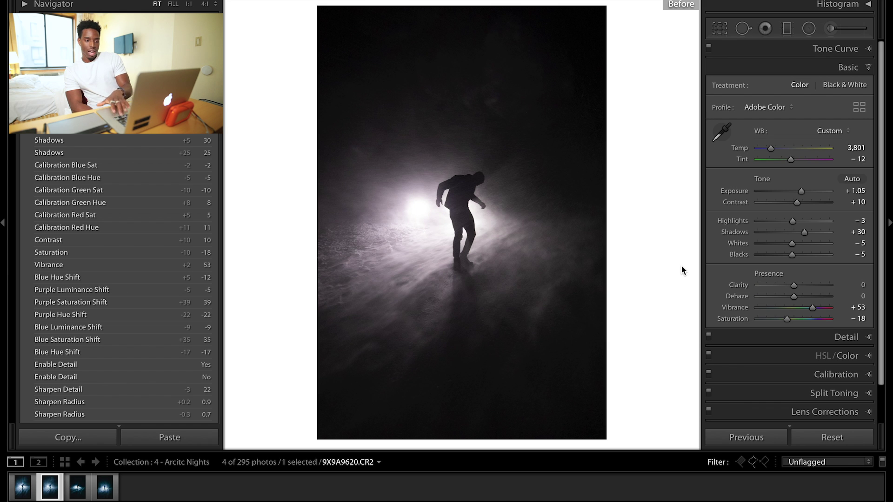
key("Left")
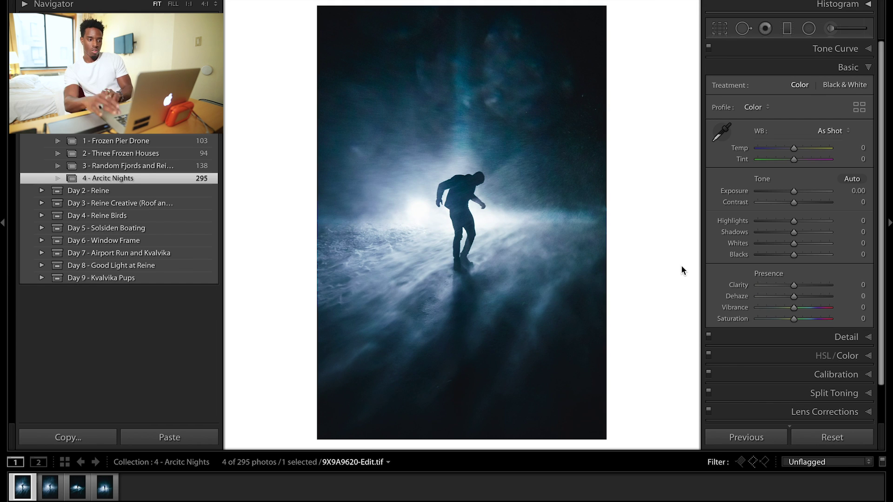
key("Right")
key("backslash")
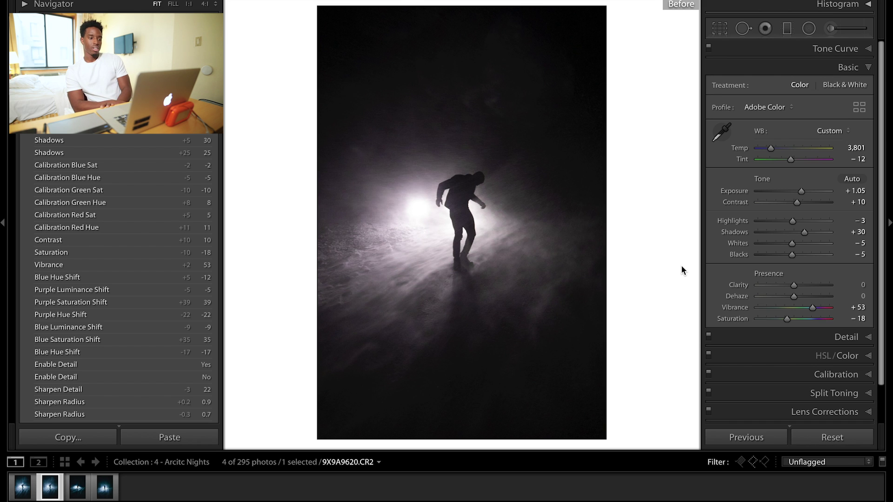
key("Left")
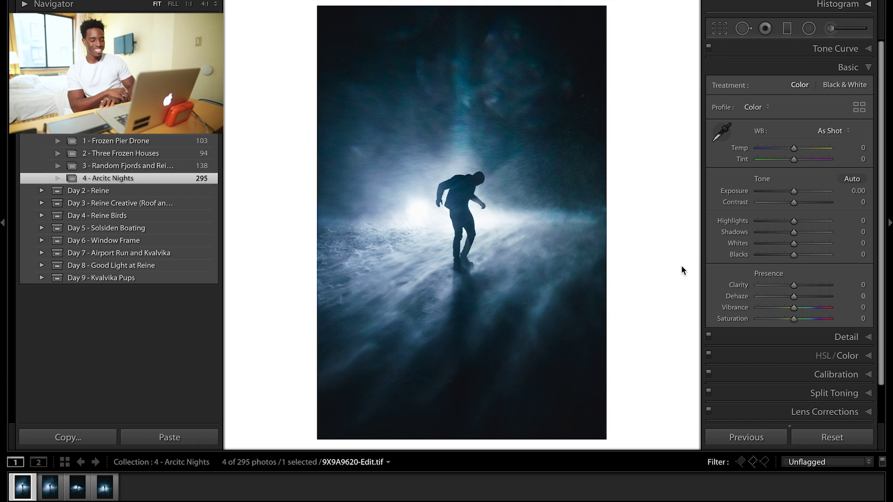